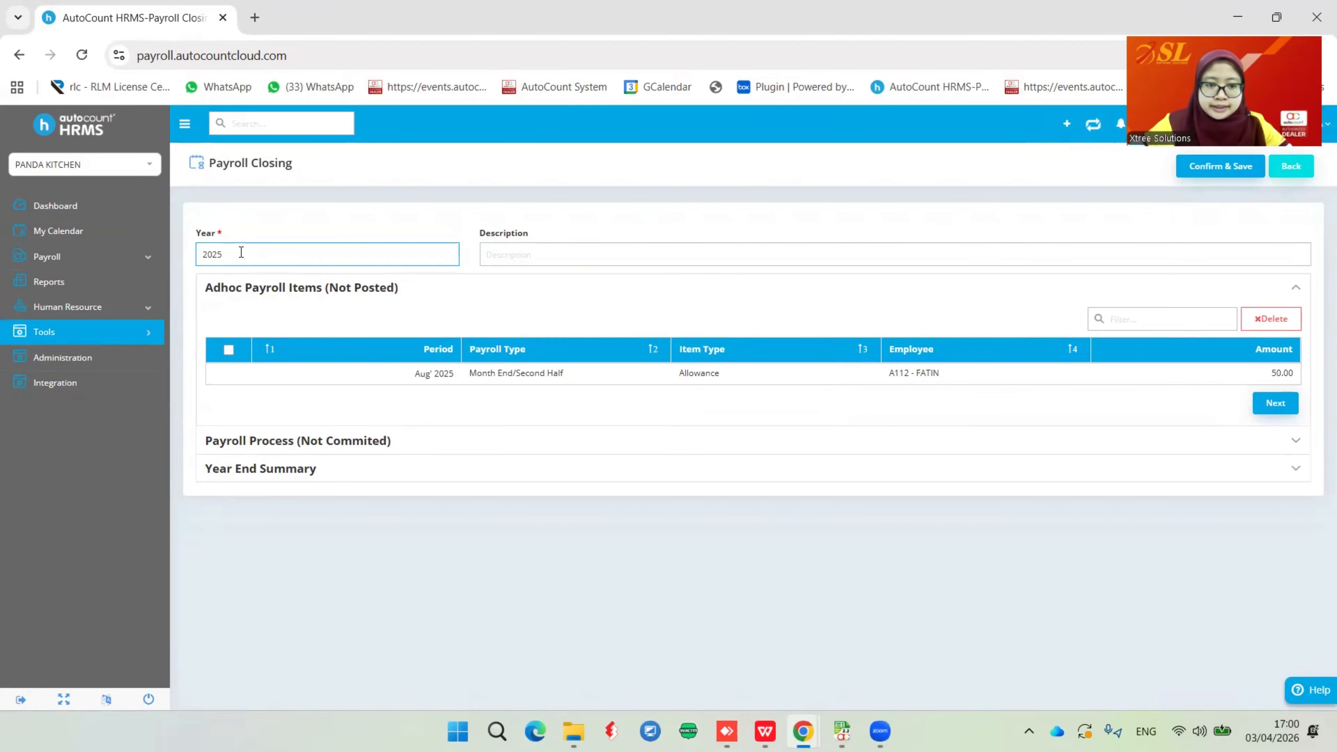
Enter 'Payroll Closing 2025' as the description of the 2025 payroll closing
{"action": "left_click", "coordinate": [532, 261]}
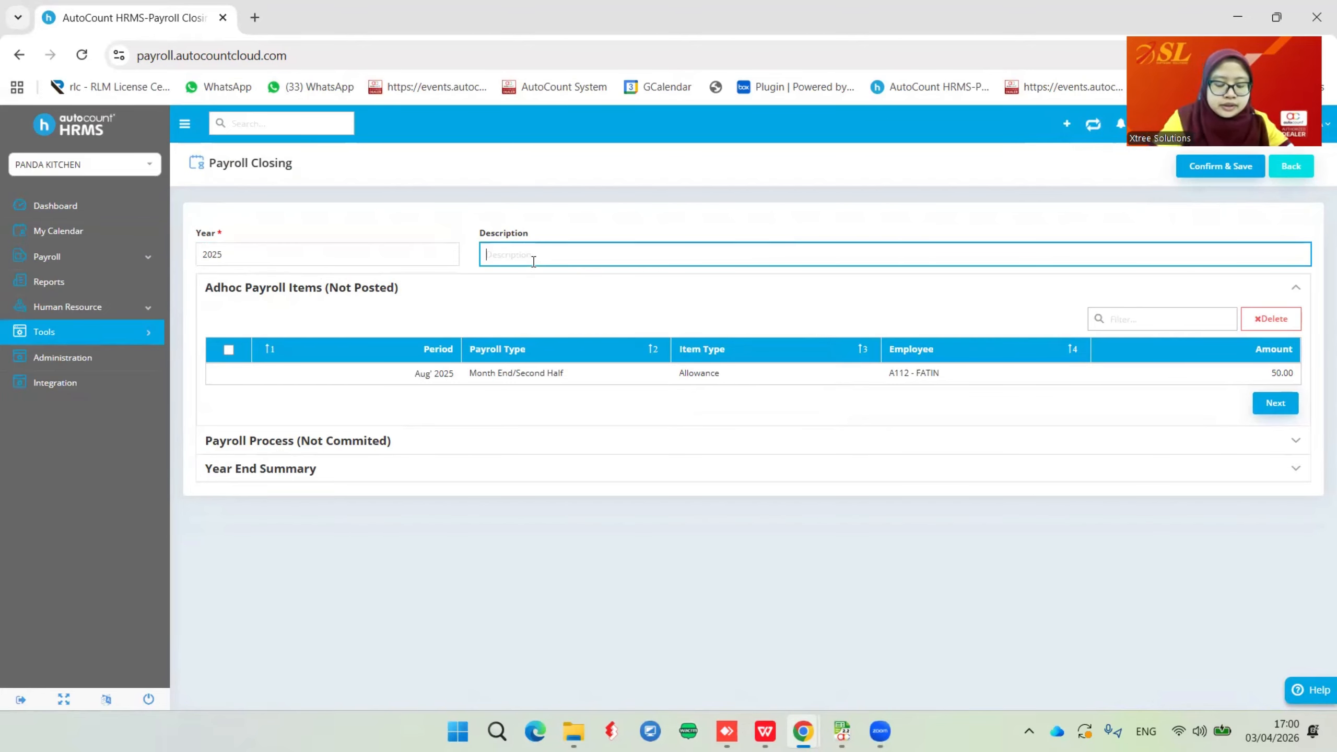
{"action": "type", "text": "Payro"}
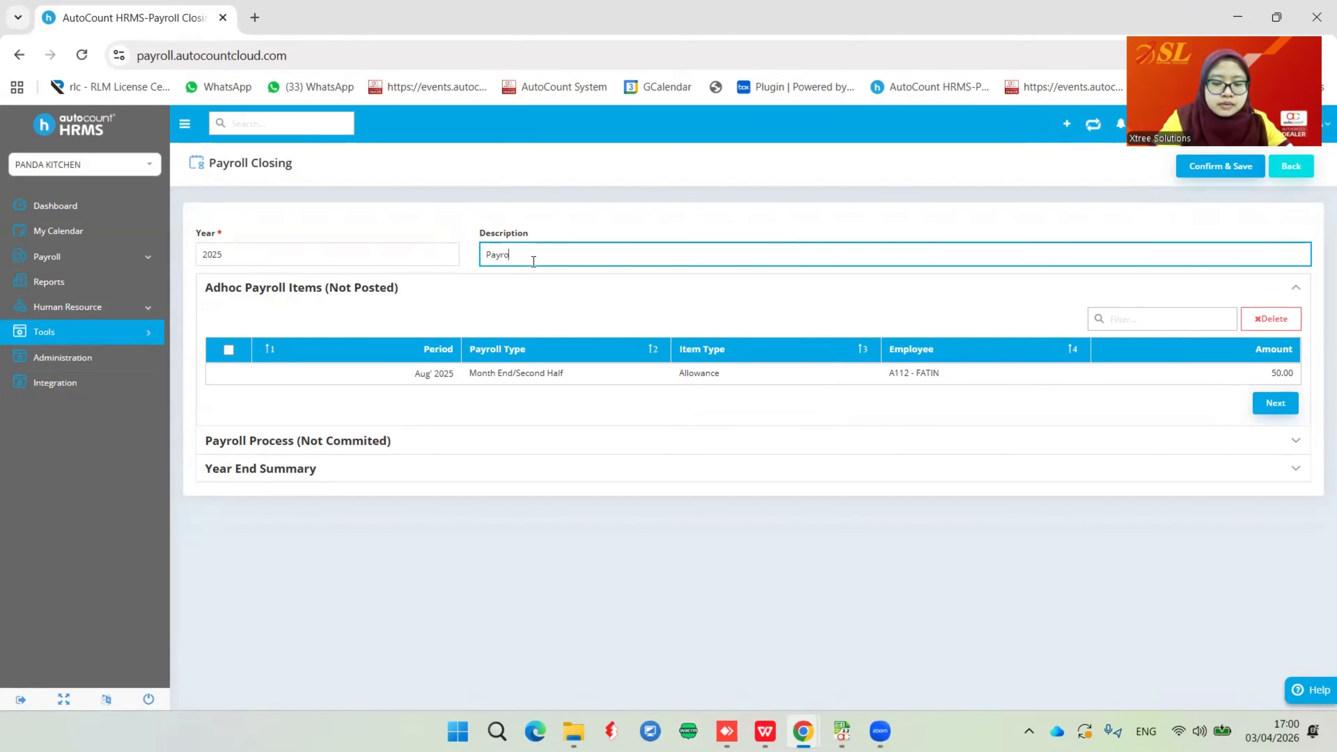
{"action": "type", "text": "ll Closing "}
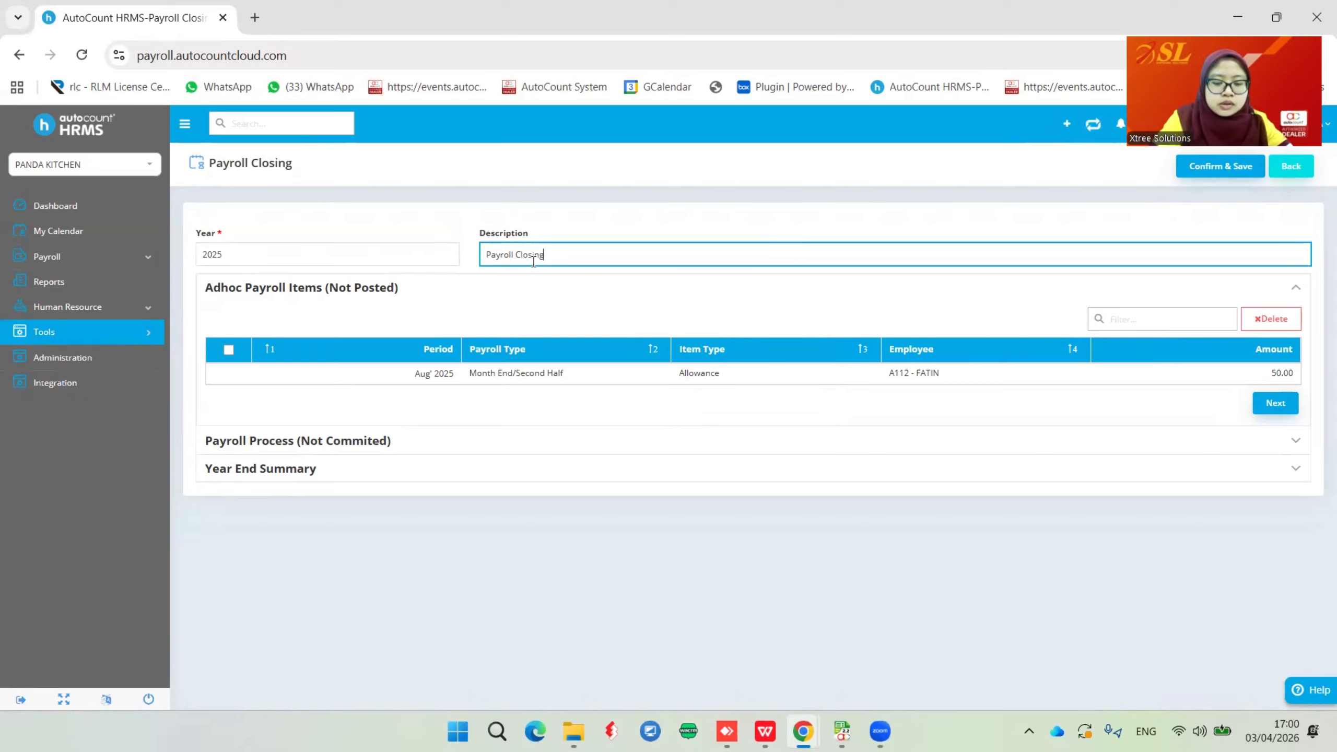
{"action": "type", "text": "2025"}
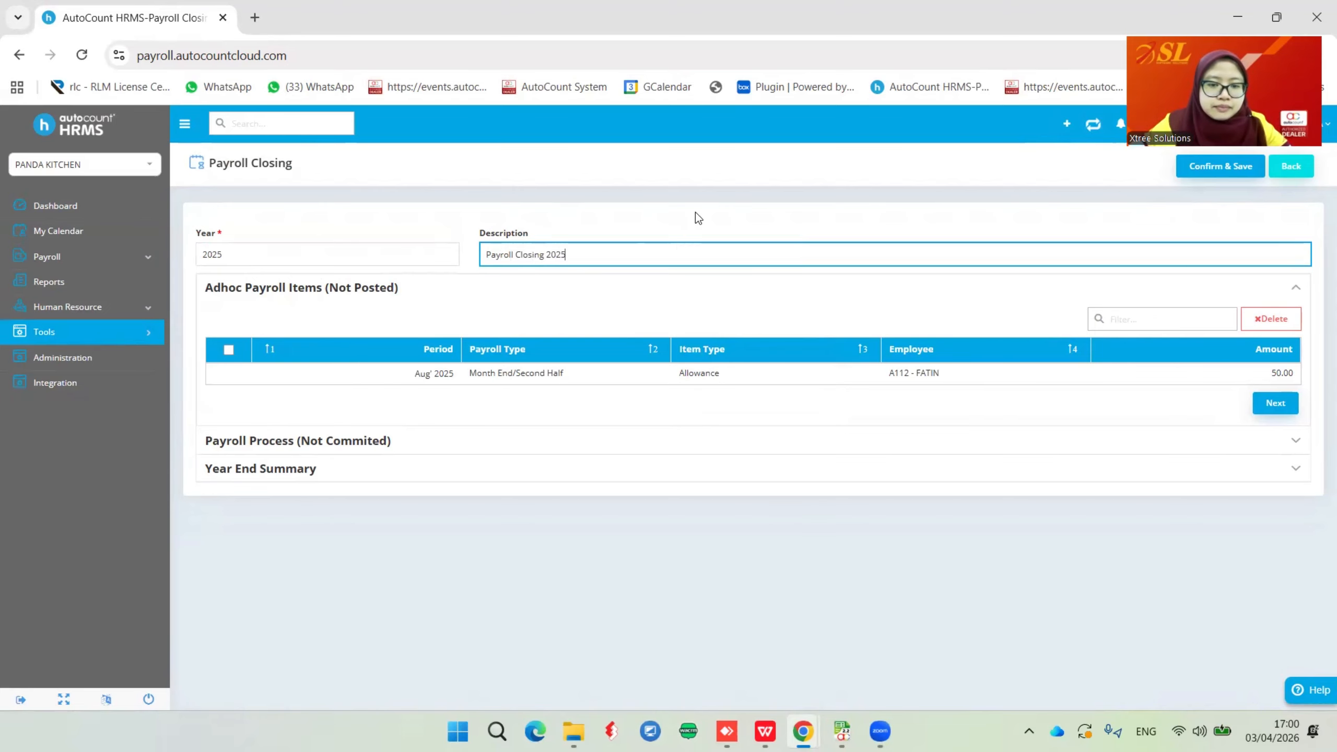
{"action": "left_click", "coordinate": [696, 213]}
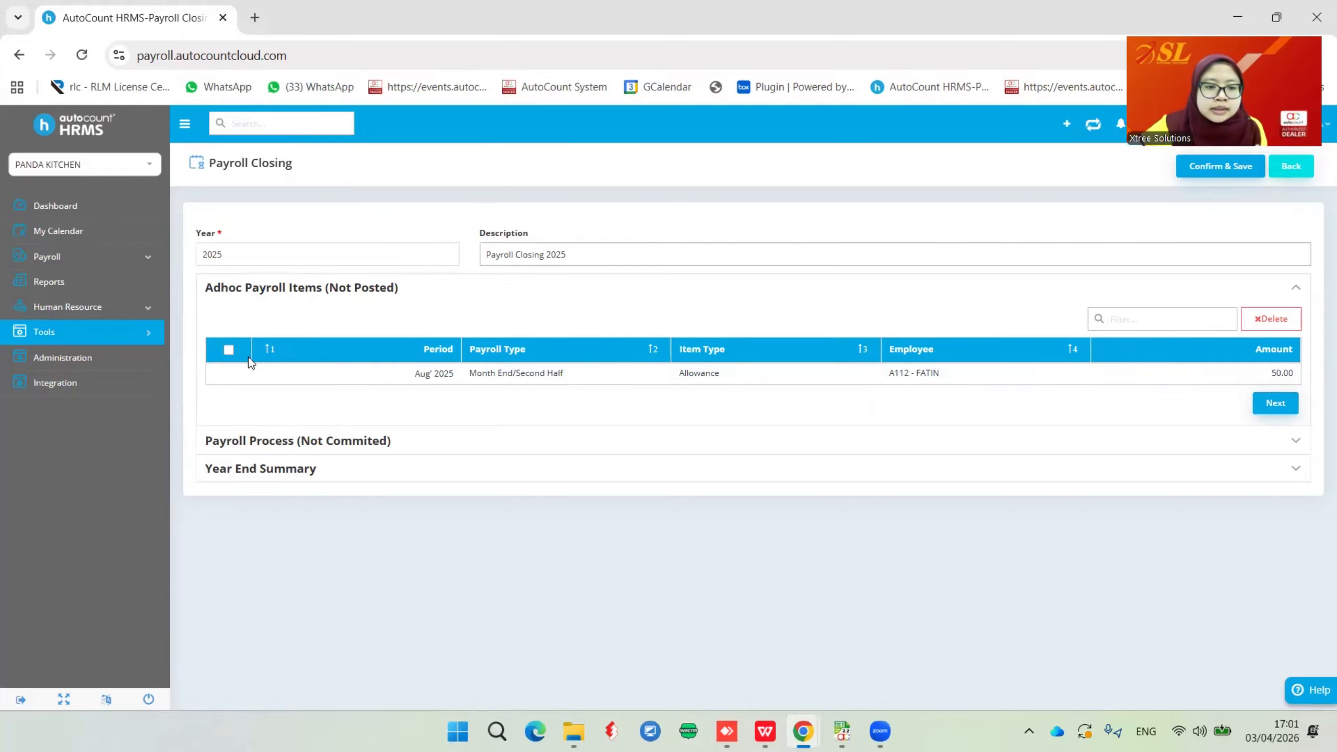
Select all adhoc payroll items and delete the unposted Aug 2025 allowance of 50.00
{"action": "left_click", "coordinate": [228, 350]}
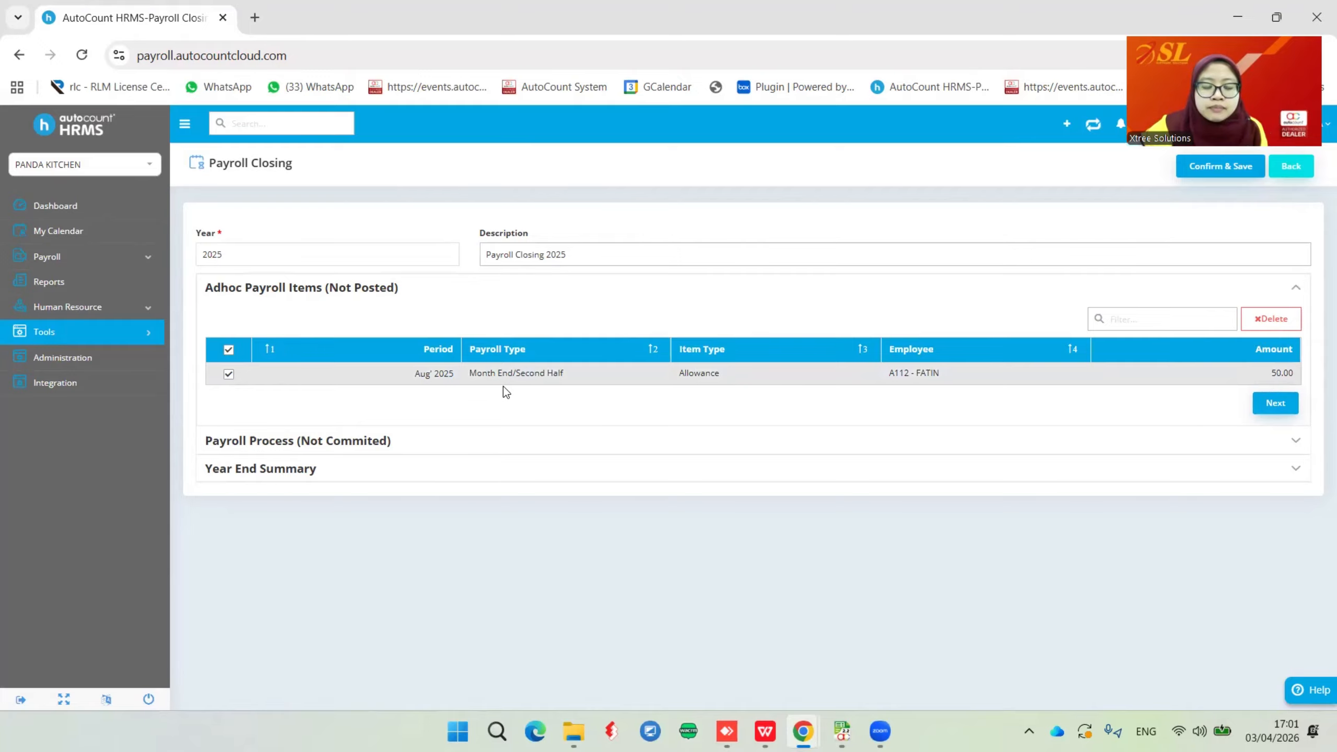
{"action": "left_click", "coordinate": [1272, 320]}
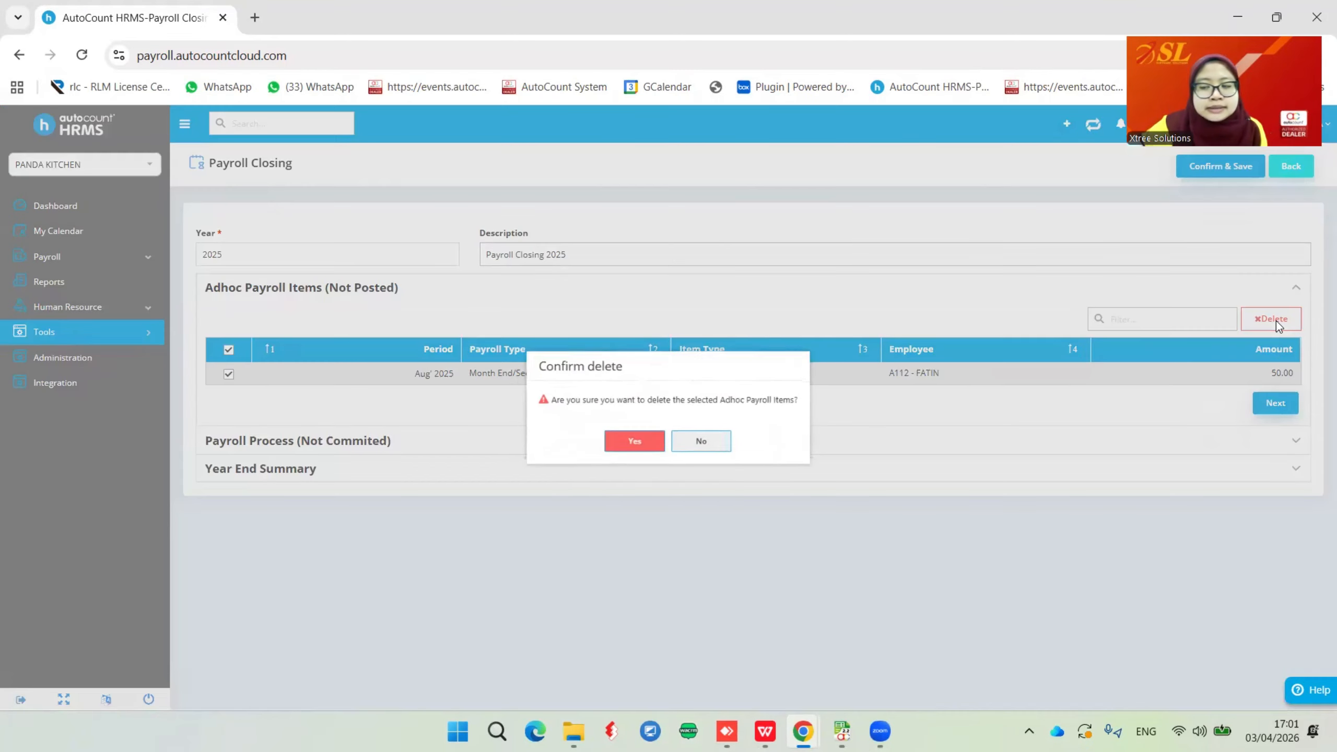
{"action": "left_click", "coordinate": [633, 443]}
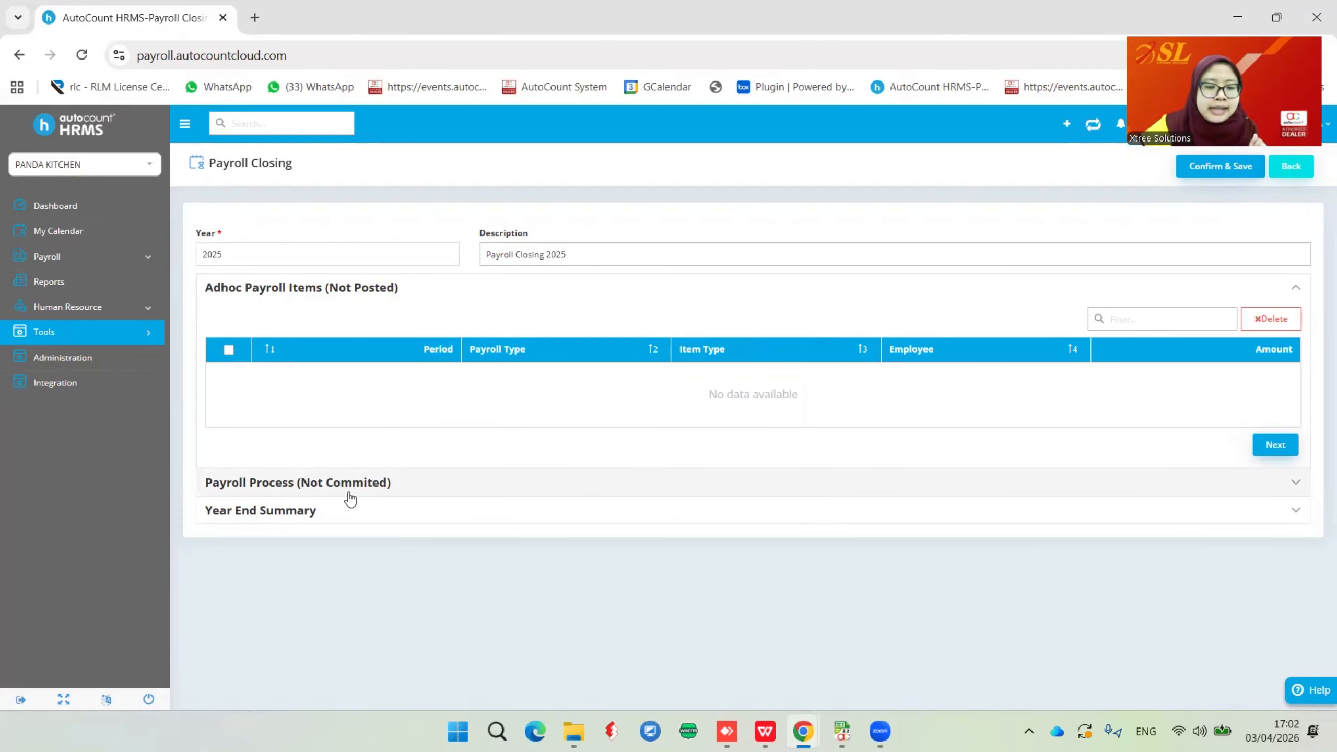
Expand the Year End Summary under Payroll Process (Not Commited) and scroll to the gross pay totals
{"action": "left_click", "coordinate": [314, 482]}
{"action": "left_click", "coordinate": [320, 479]}
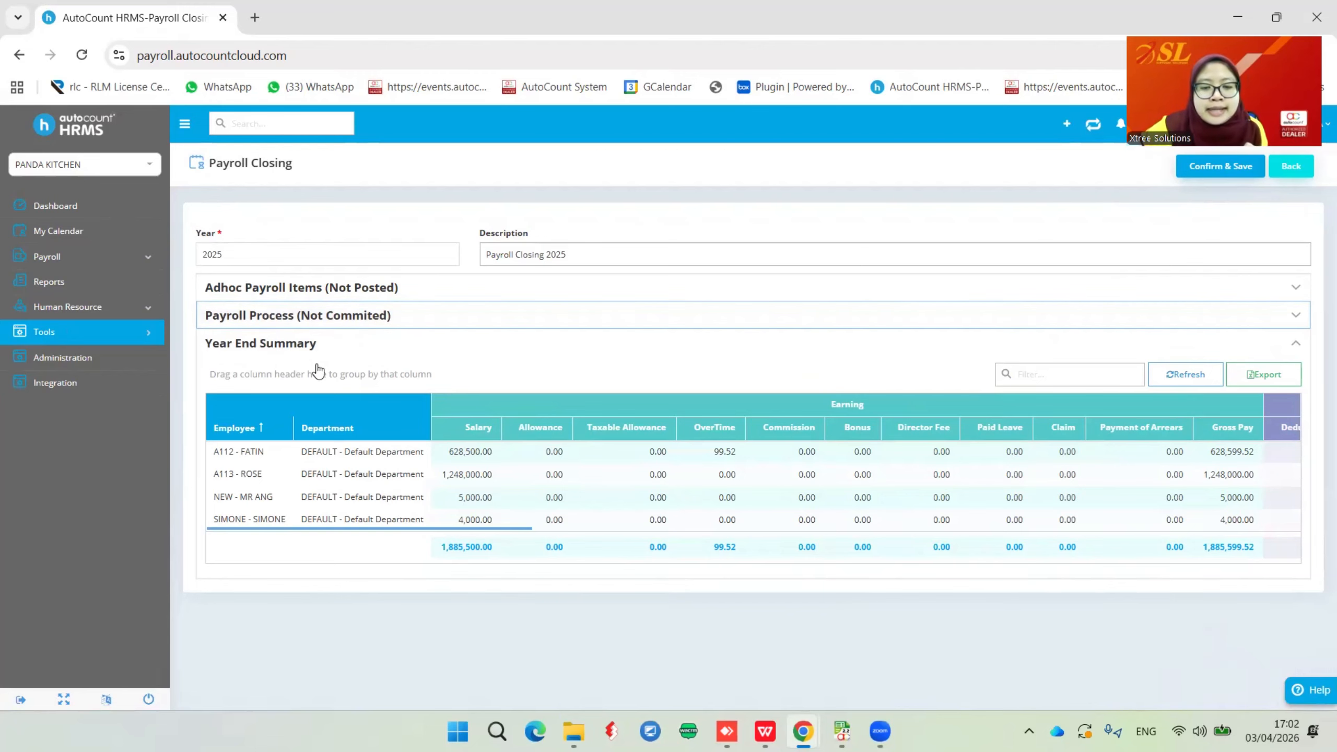
{"action": "left_click_drag", "start_coordinate": [470, 526], "coordinate": [389, 515]}
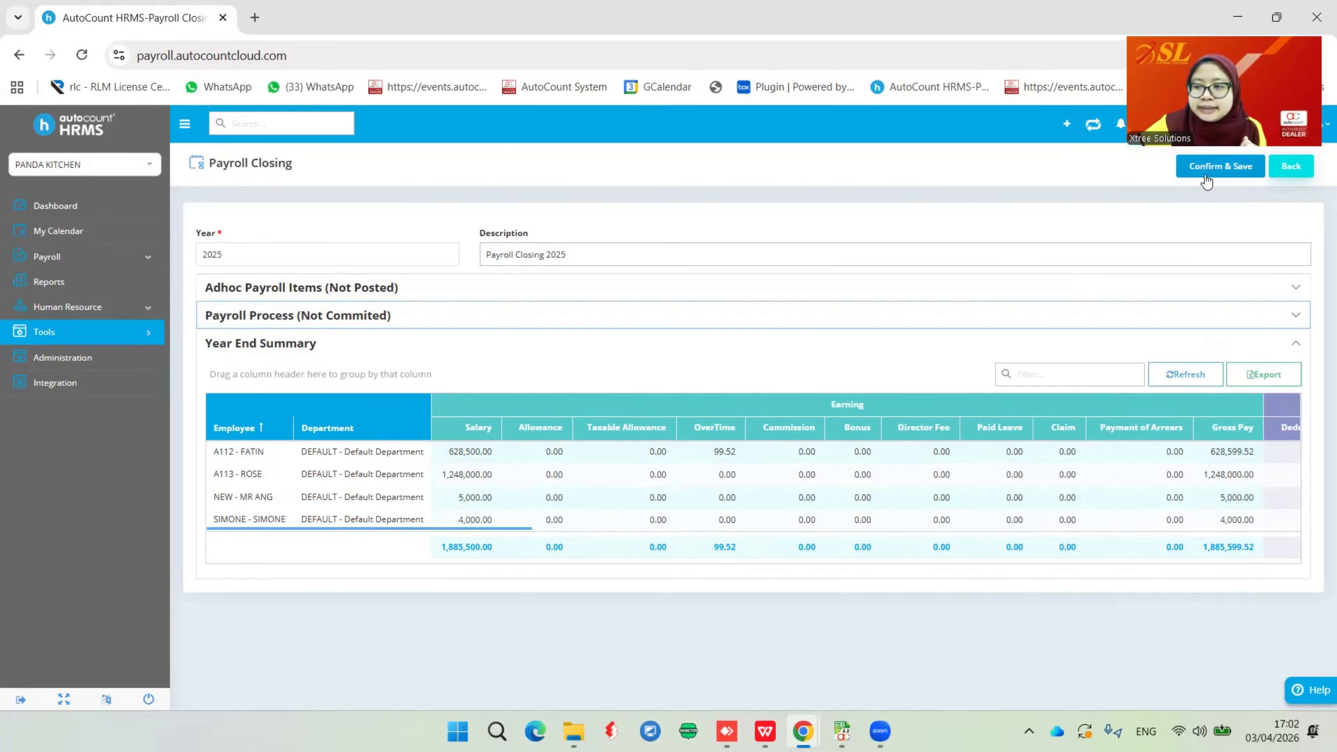
Confirm and save the 2025 closing, skipping the double-check and accepting the 2026 payroll warning
{"action": "left_click", "coordinate": [1222, 167]}
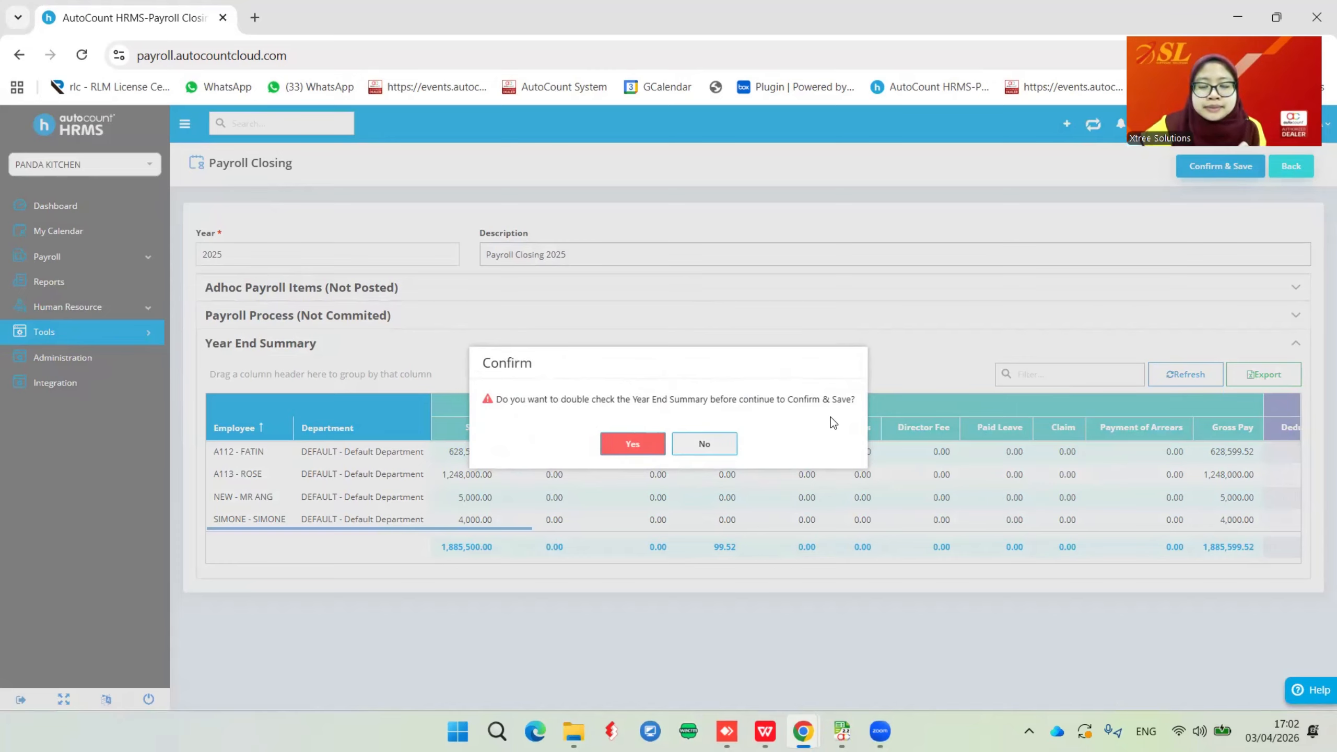
{"action": "left_click", "coordinate": [705, 445]}
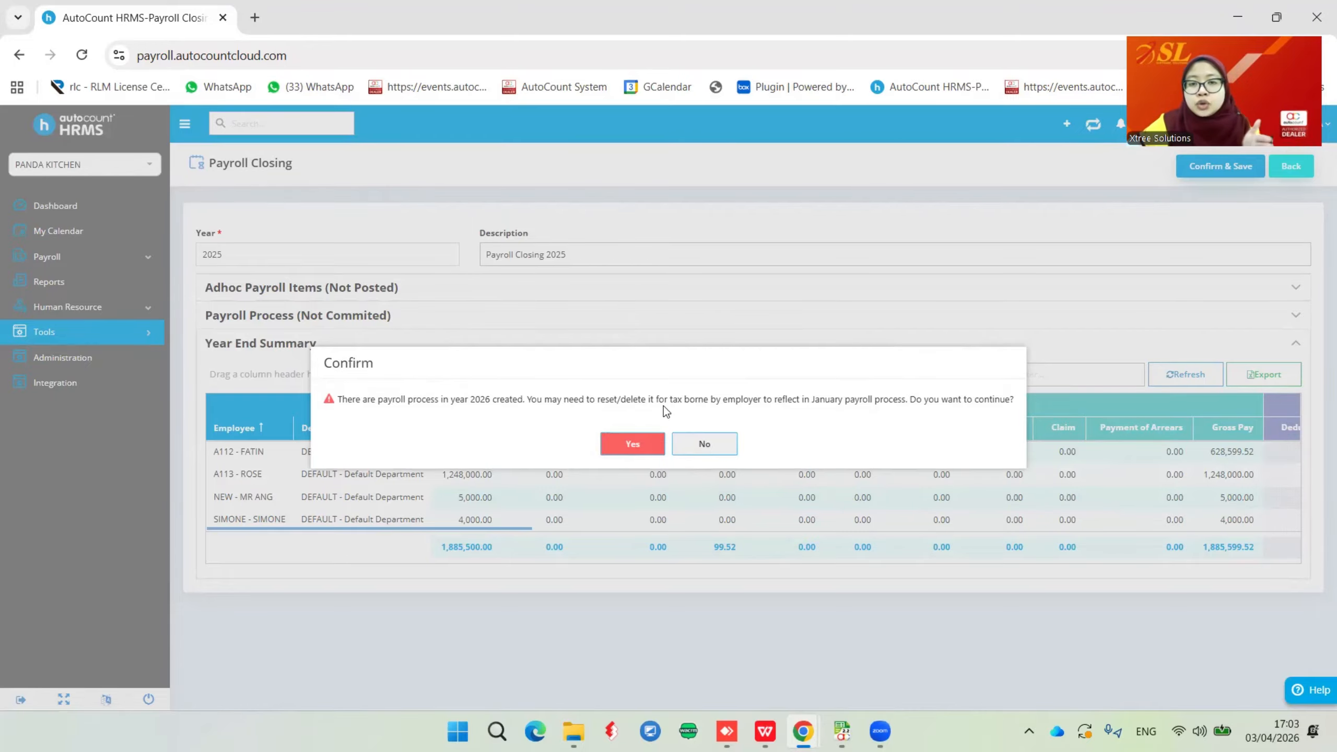
{"action": "left_click", "coordinate": [629, 443]}
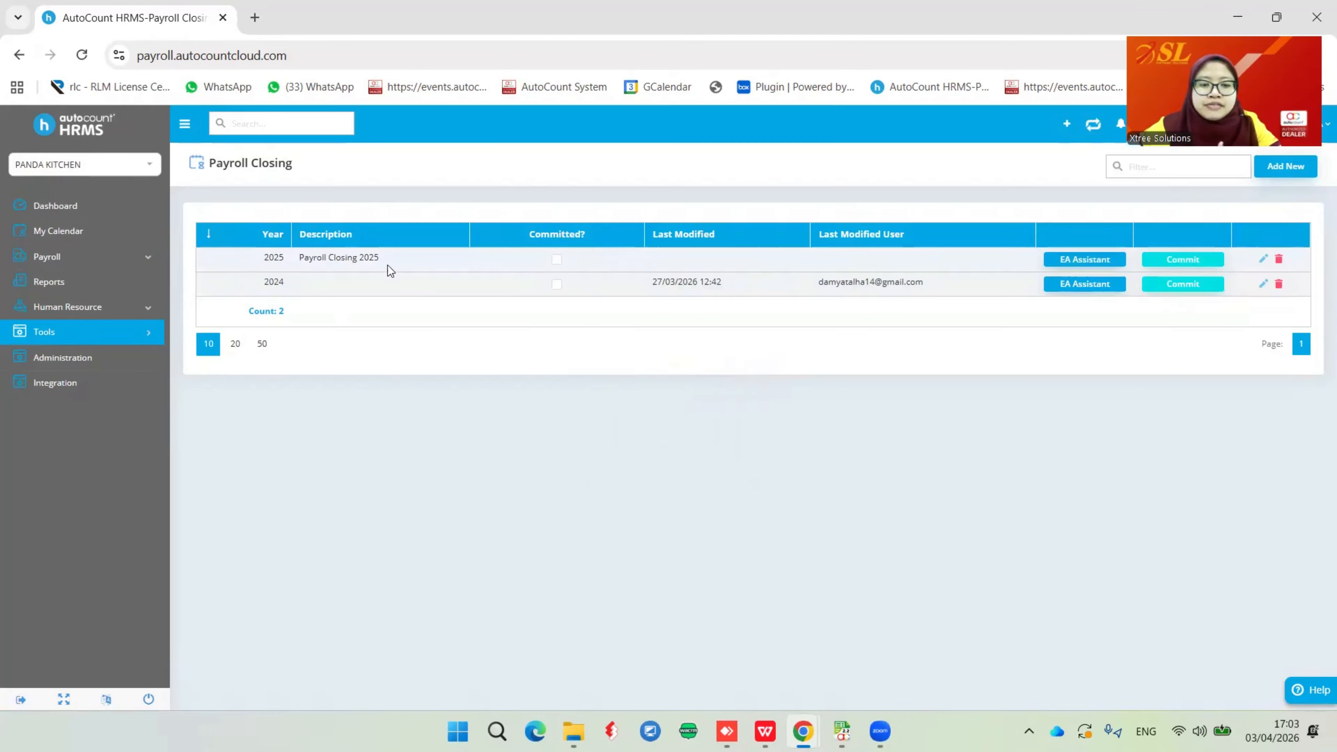
Open the 2025 EA Assistant form and bring up the Payroll sidebar options
{"action": "left_click", "coordinate": [1083, 261]}
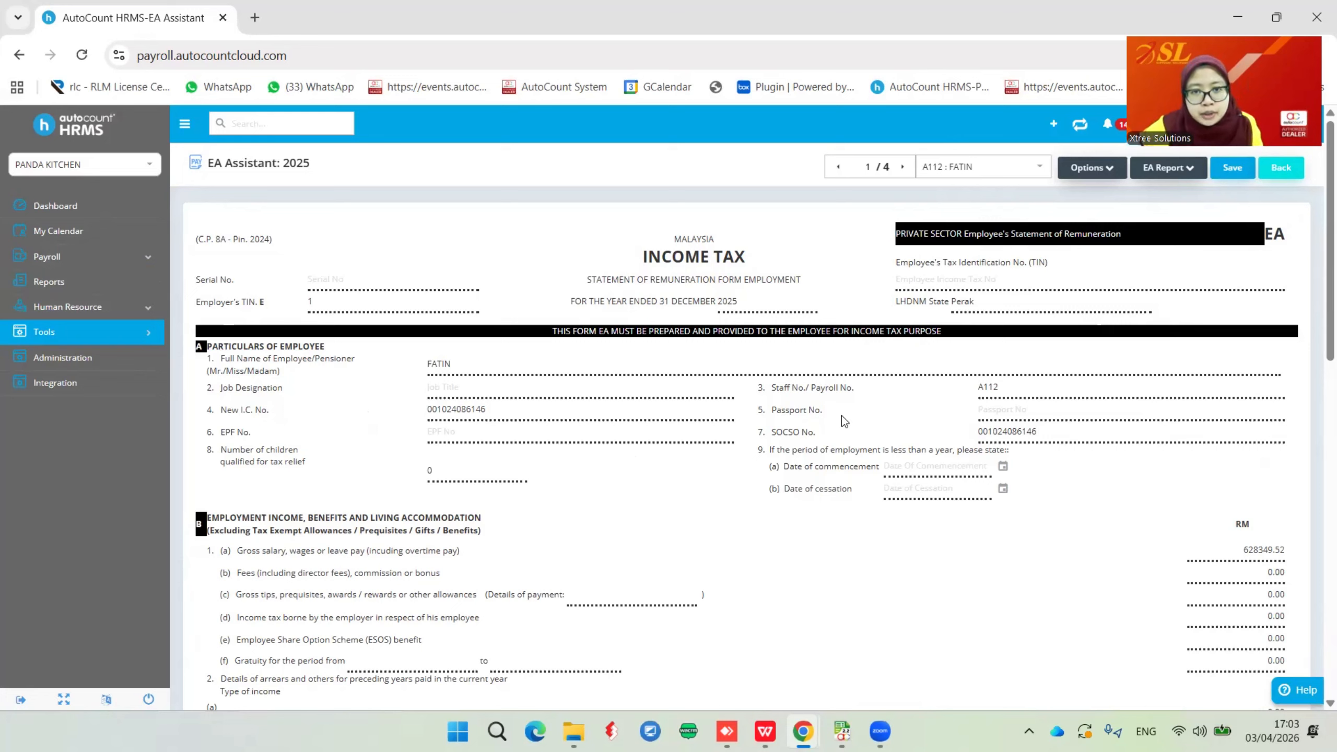
{"action": "left_click", "coordinate": [58, 258]}
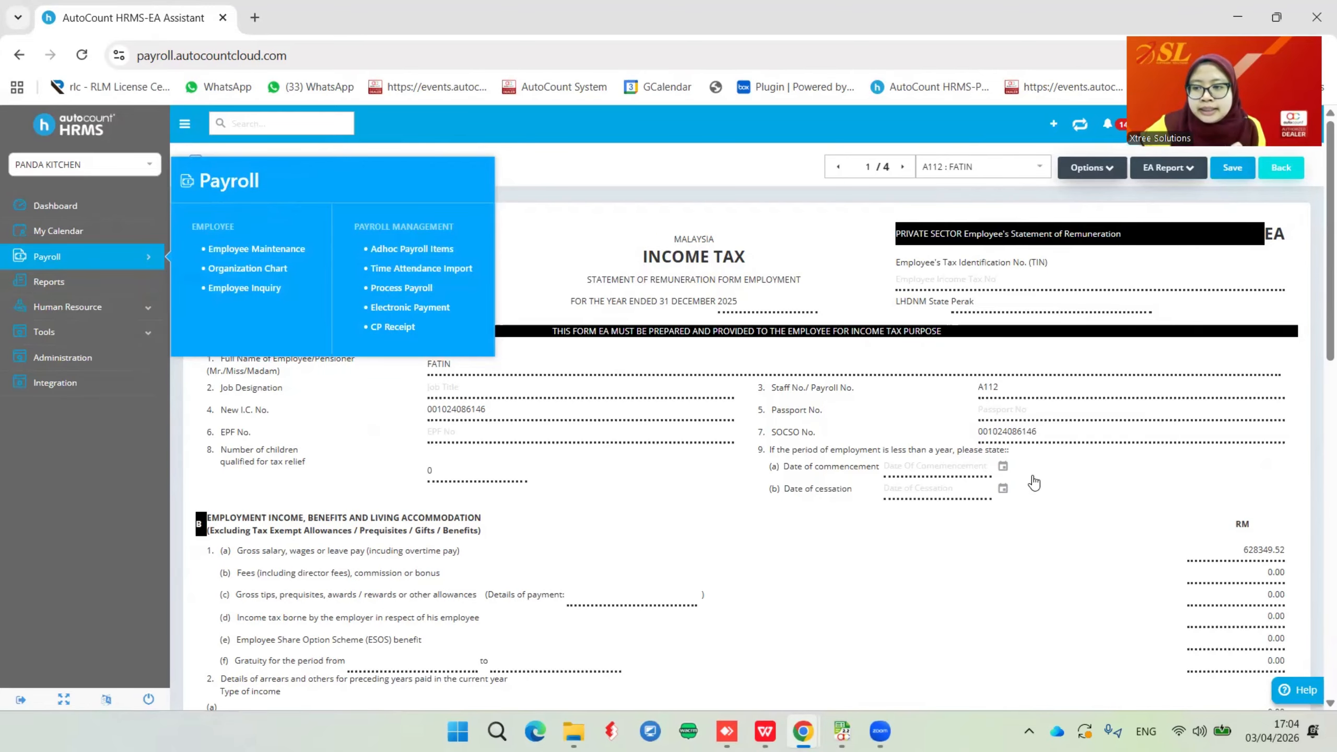
Set the EA form's gross tips and allowances amount 1(c) to 200
{"action": "scroll", "coordinate": [1205, 459], "scroll_direction": "down", "scroll_amount": 2}
{"action": "left_click", "coordinate": [1243, 463]}
{"action": "left_click", "coordinate": [1257, 486]}
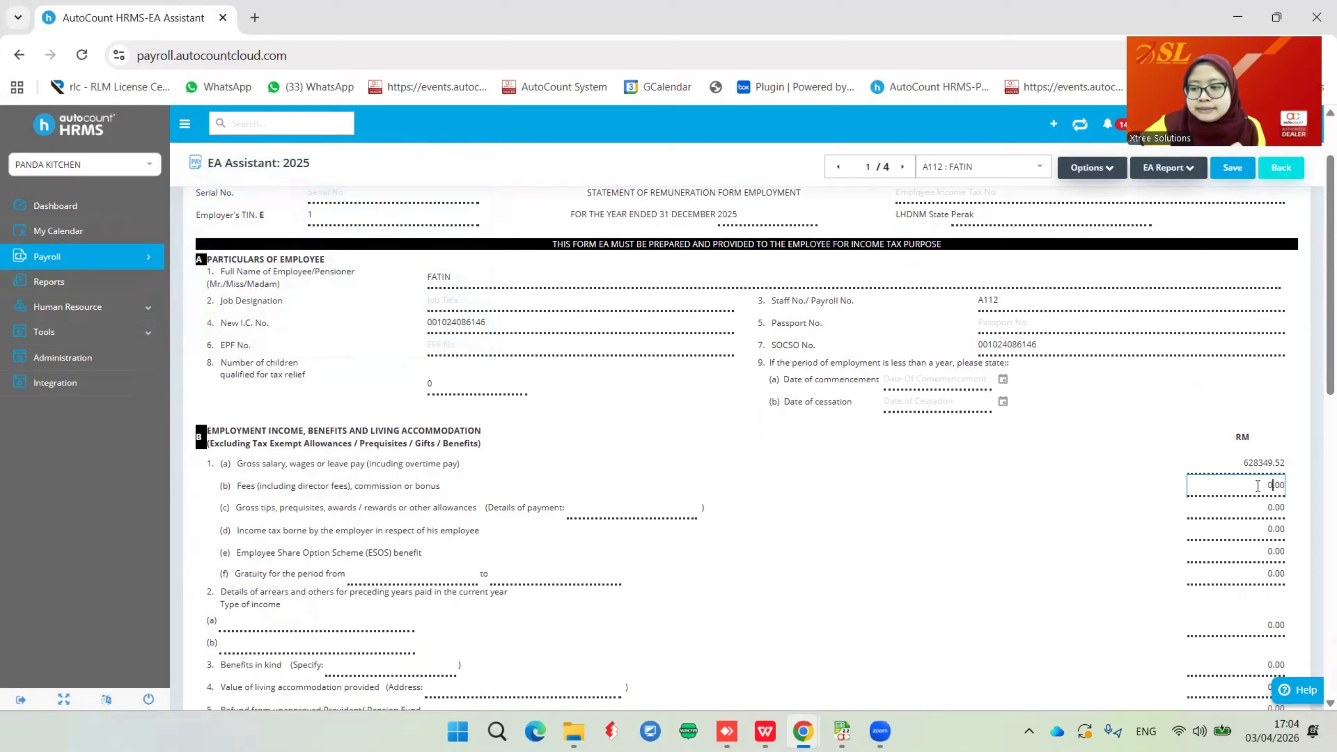
{"action": "left_click", "coordinate": [1253, 512]}
{"action": "left_click", "coordinate": [1252, 536]}
{"action": "left_click", "coordinate": [1247, 556]}
{"action": "left_click", "coordinate": [1257, 487]}
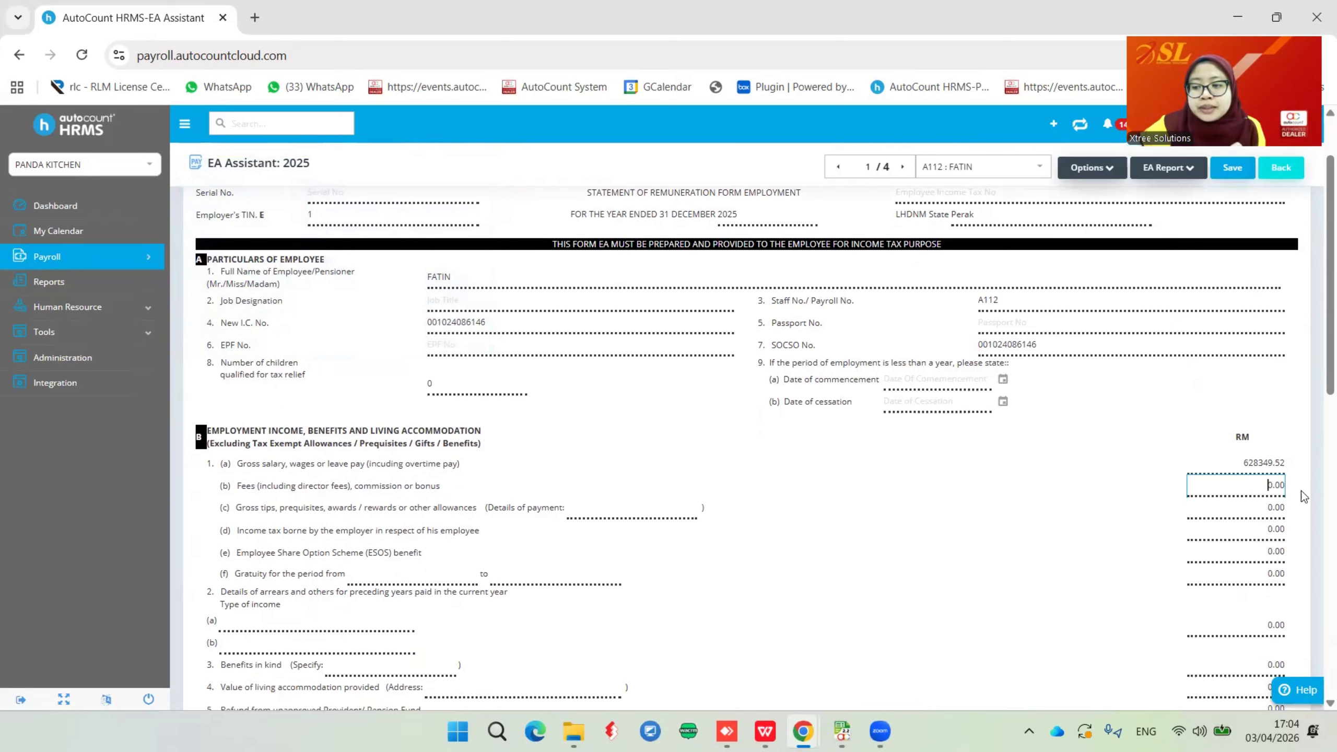
{"action": "left_click_drag", "start_coordinate": [1301, 491], "coordinate": [1308, 491]}
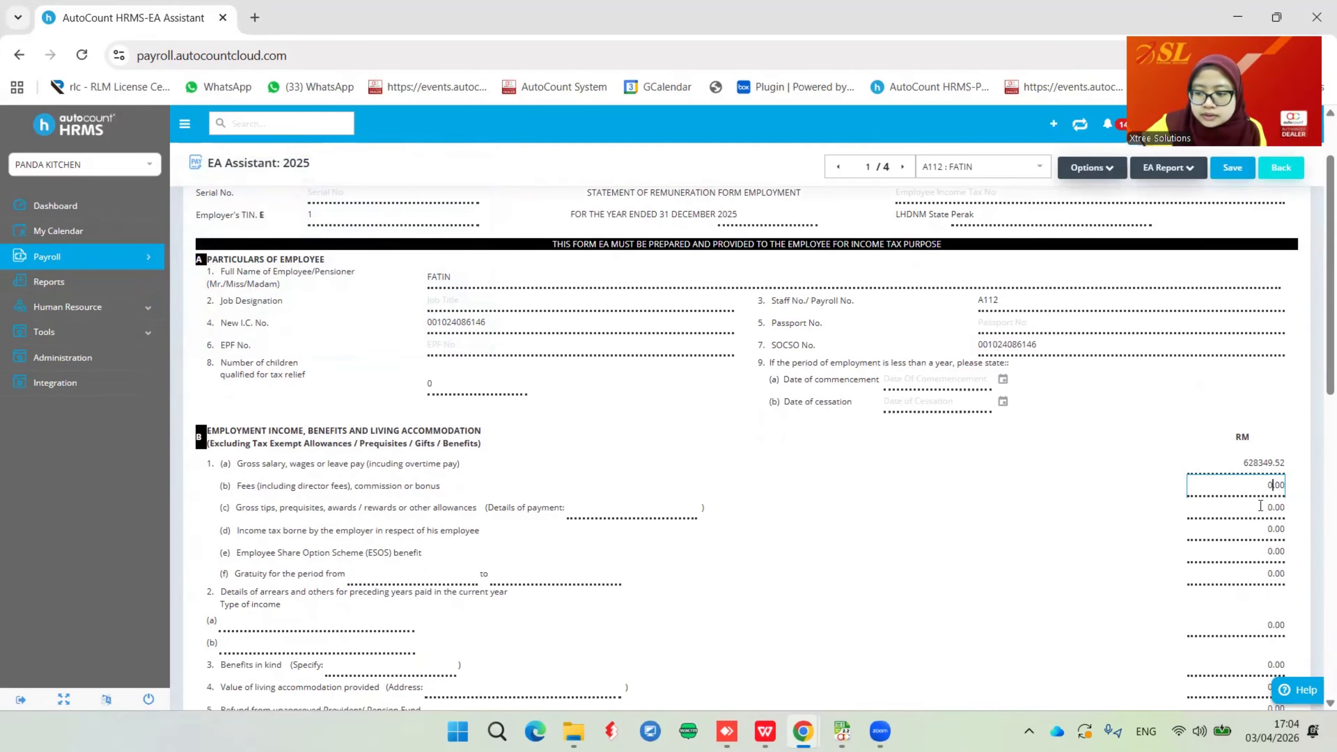
{"action": "left_click", "coordinate": [1314, 509]}
{"action": "type", "text": "200"}
{"action": "left_click", "coordinate": [1036, 546]}
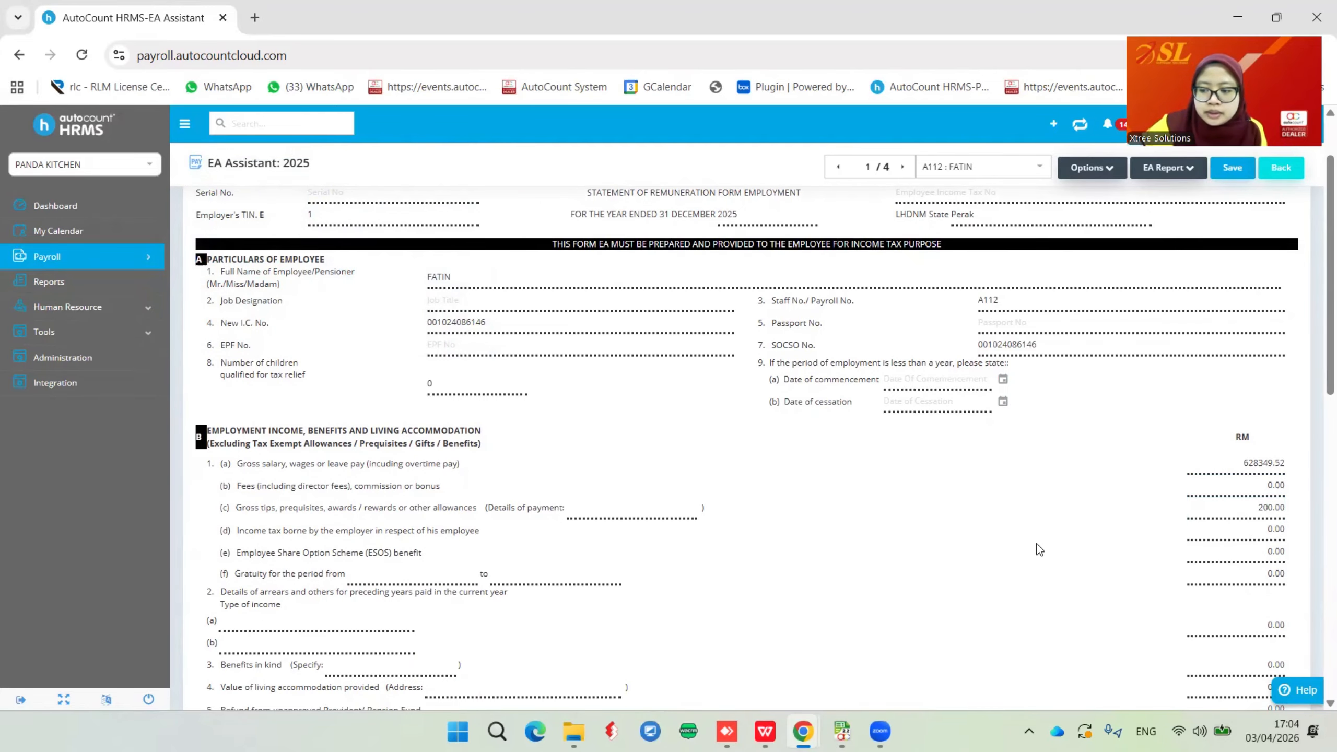
Save the 2025 EA data for all employees
{"action": "scroll", "coordinate": [1164, 563], "scroll_direction": "down", "scroll_amount": 2}
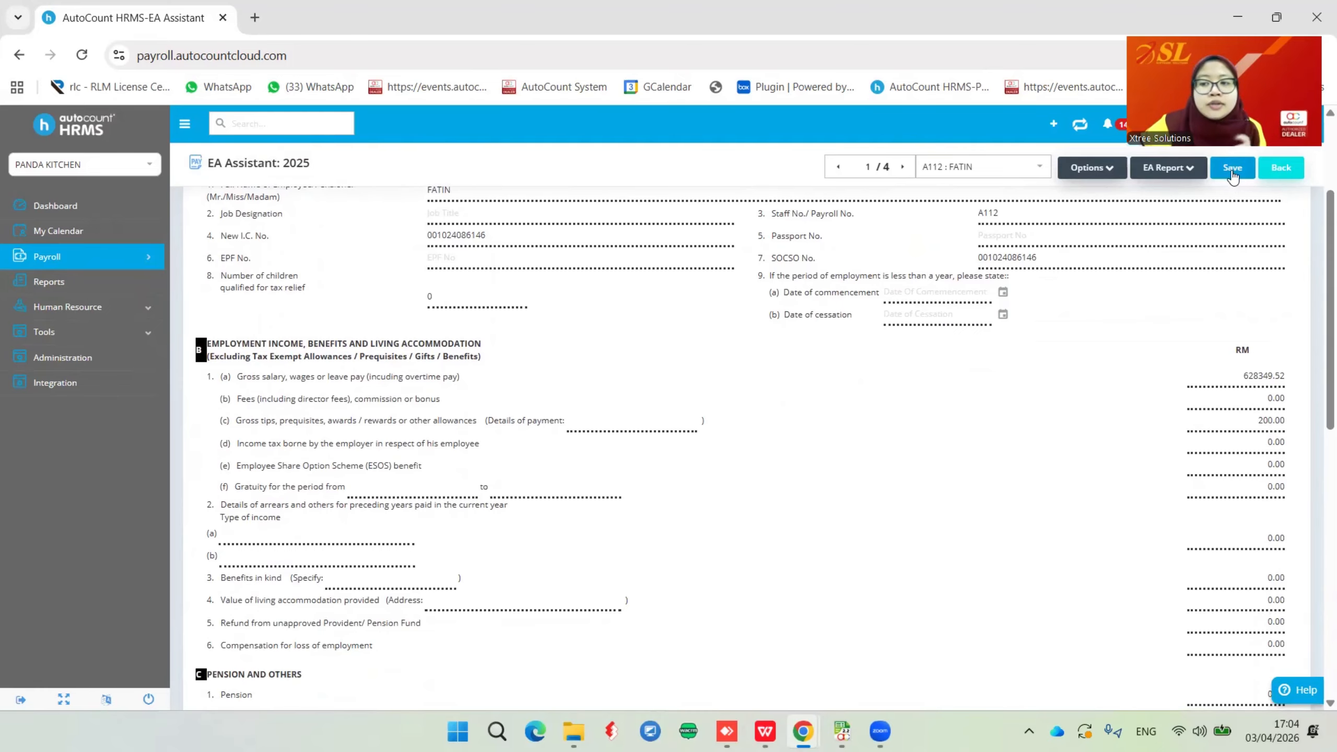
{"action": "left_click", "coordinate": [1232, 168]}
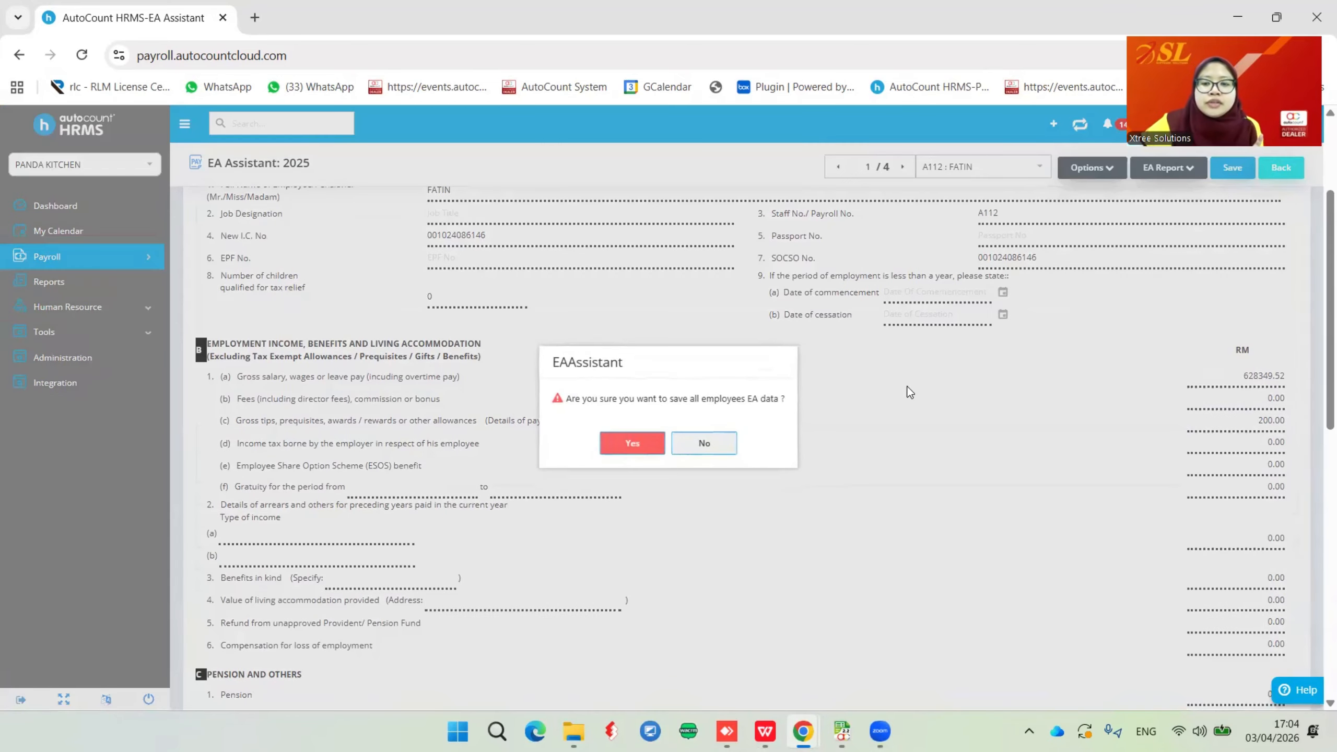
{"action": "left_click", "coordinate": [646, 448]}
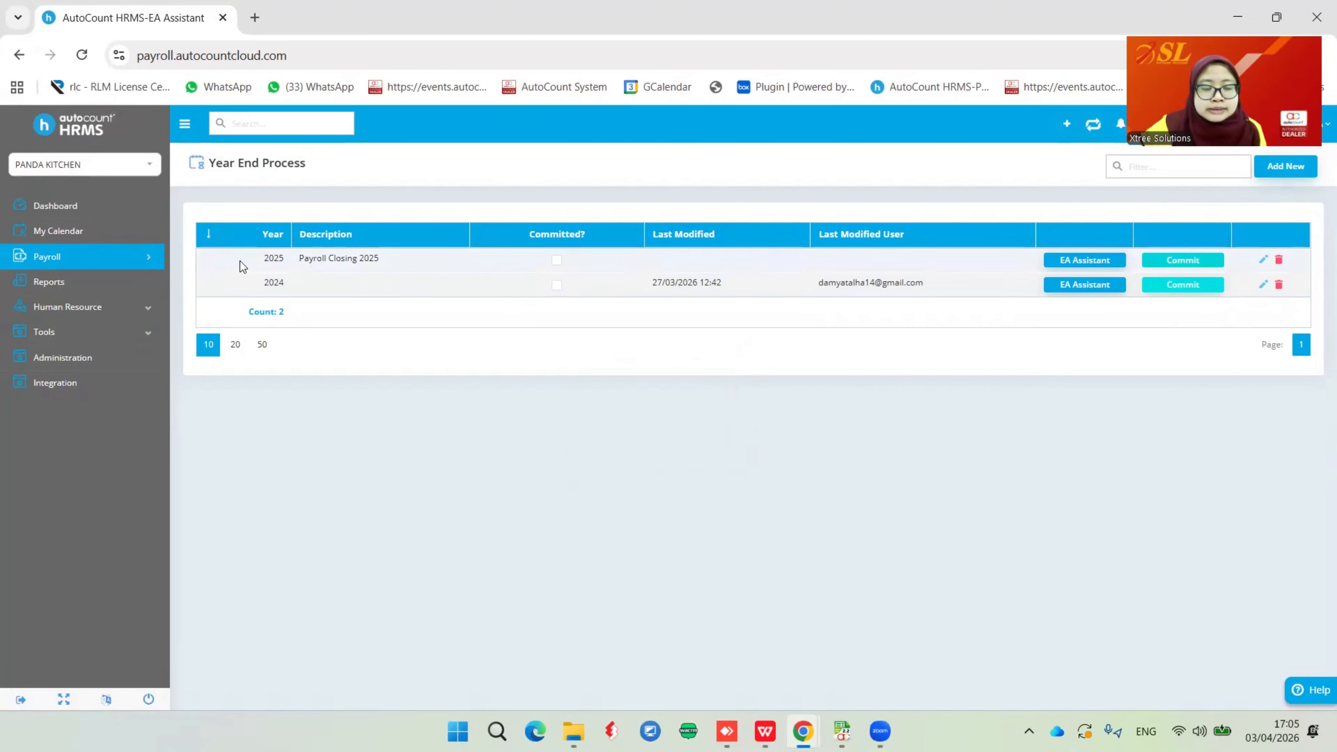
{"action": "left_click", "coordinate": [140, 259]}
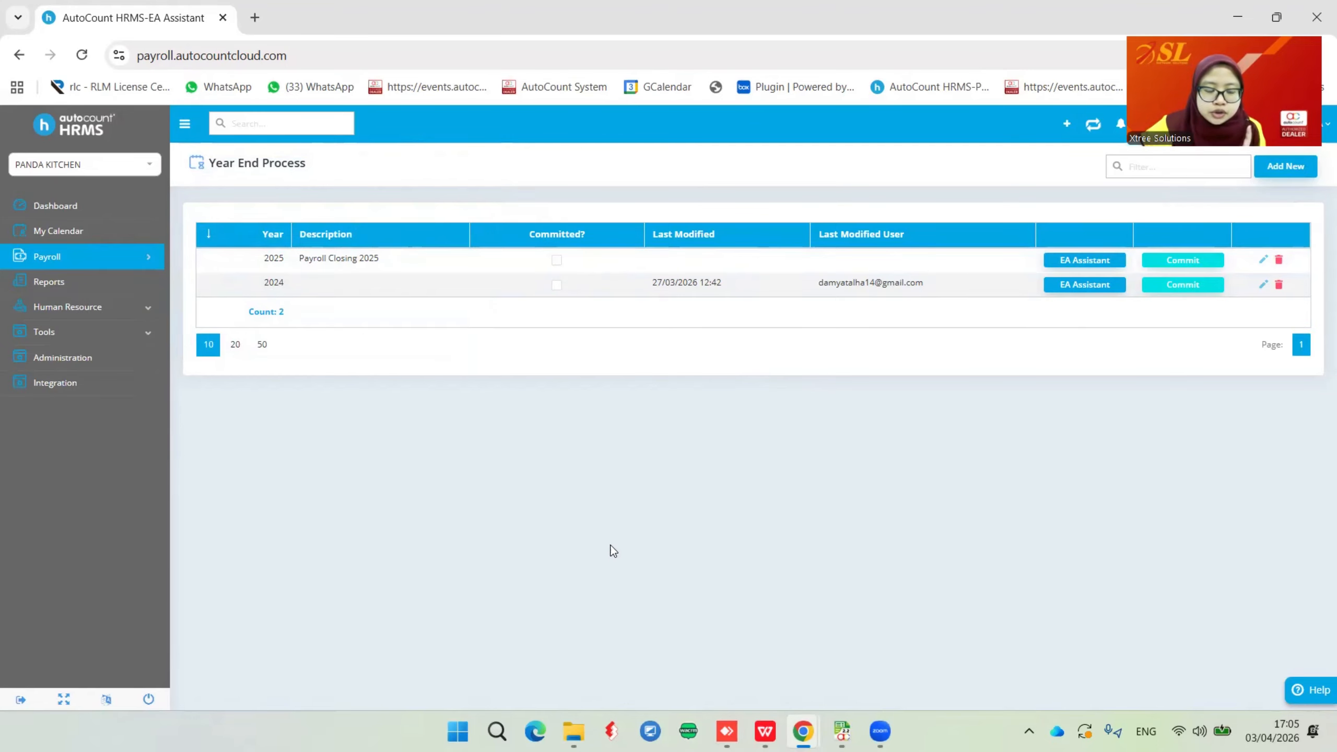
Go to Reports and expand the Management Reports group in the report list
{"action": "left_click", "coordinate": [62, 288]}
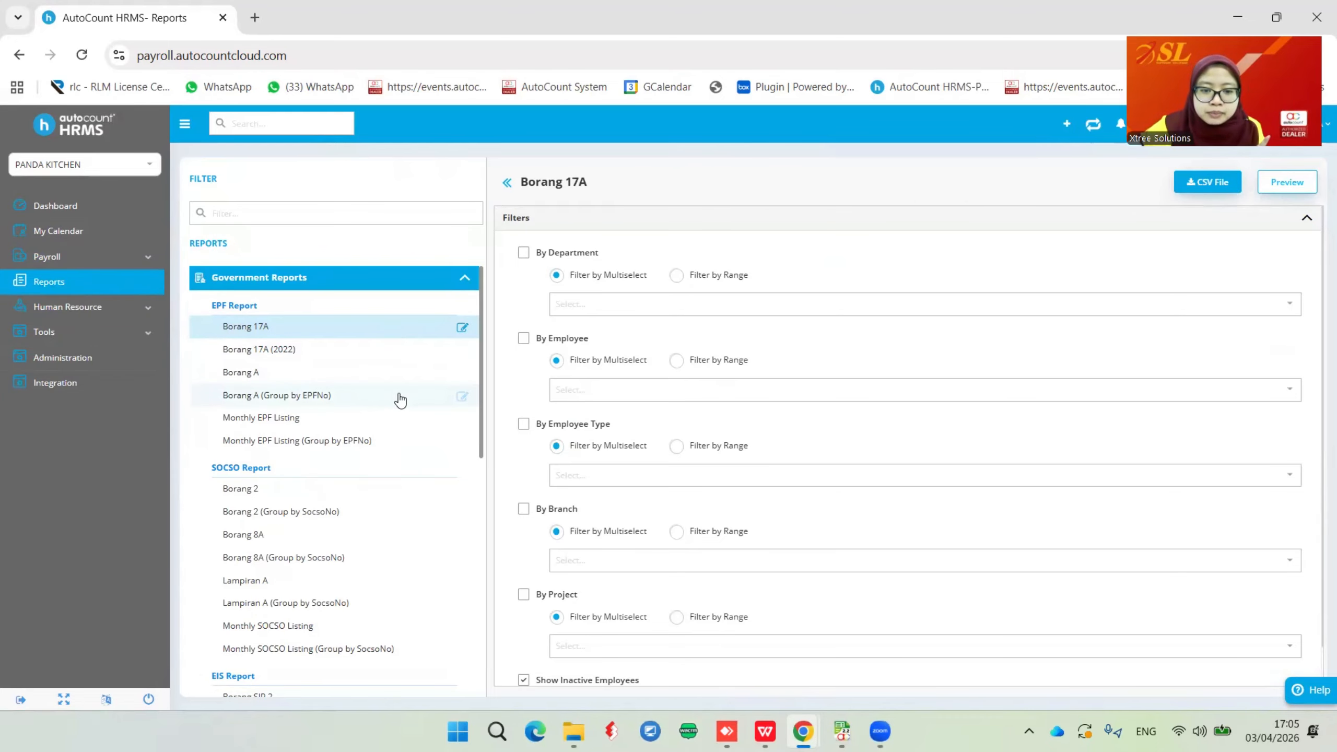
{"action": "scroll", "coordinate": [400, 400], "scroll_direction": "down", "scroll_amount": 10}
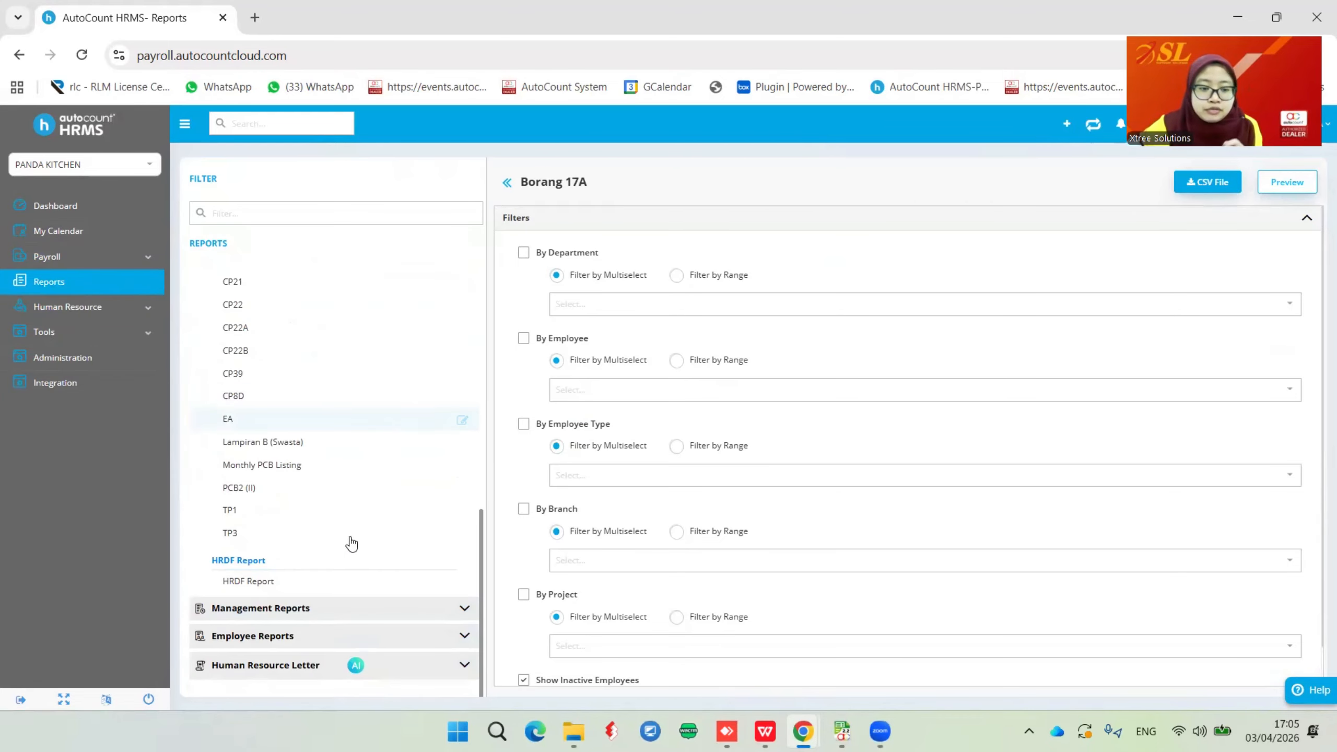
{"action": "left_click", "coordinate": [291, 610]}
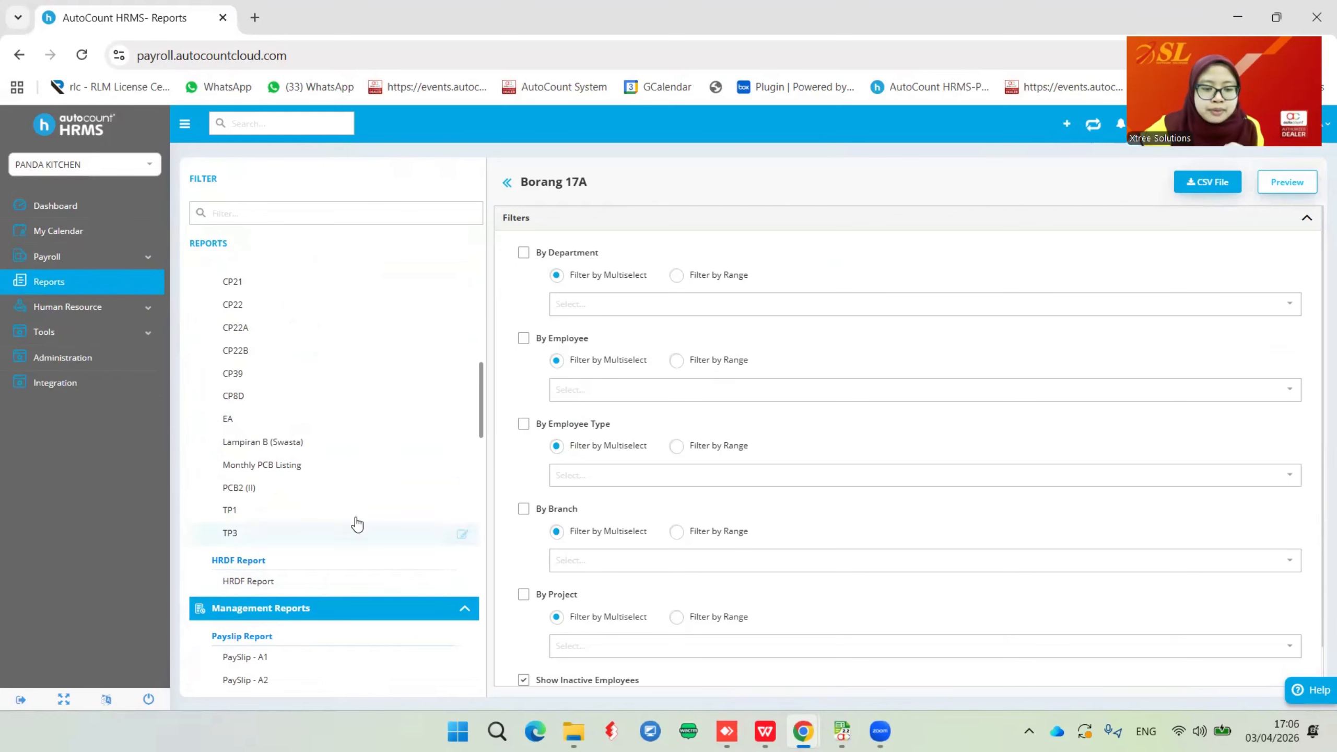
Preview the Yearly Payroll Summary Report for 2025, then return to its filter tab
{"action": "scroll", "coordinate": [352, 524], "scroll_direction": "down", "scroll_amount": 10}
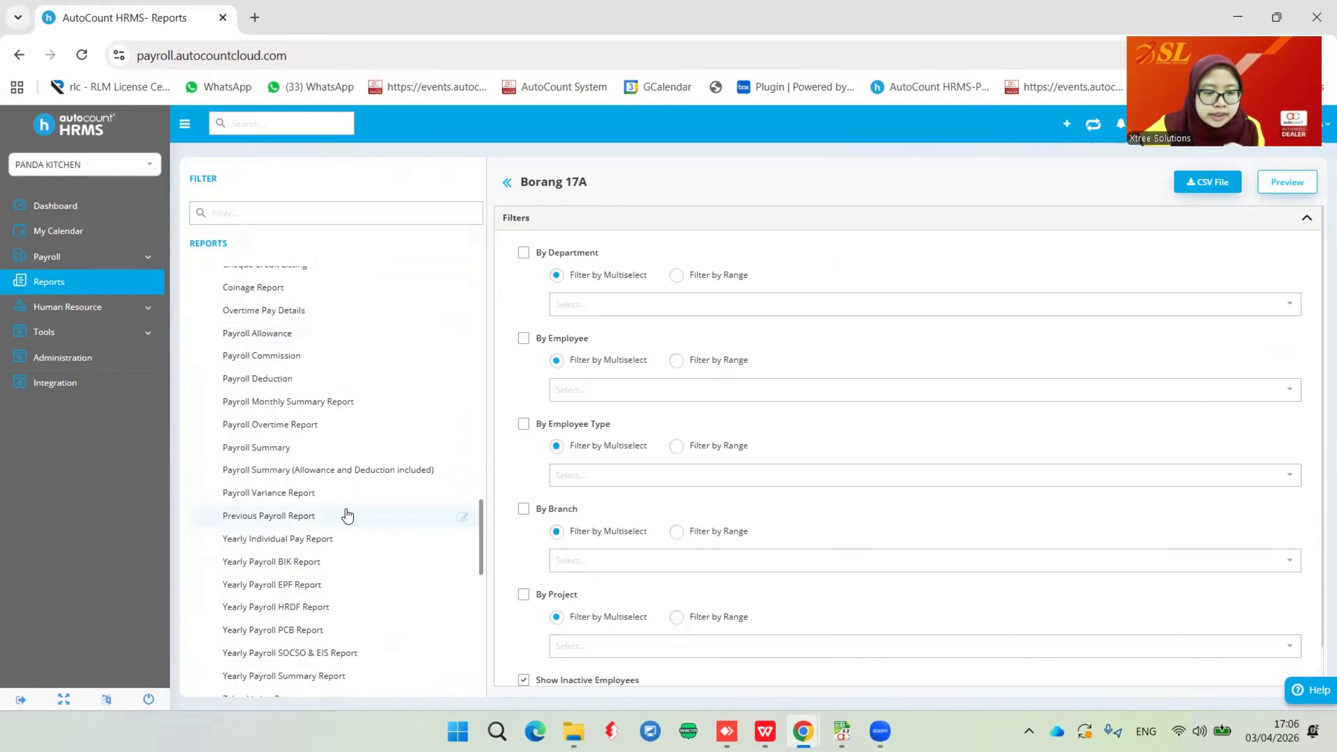
{"action": "scroll", "coordinate": [345, 513], "scroll_direction": "down", "scroll_amount": 4}
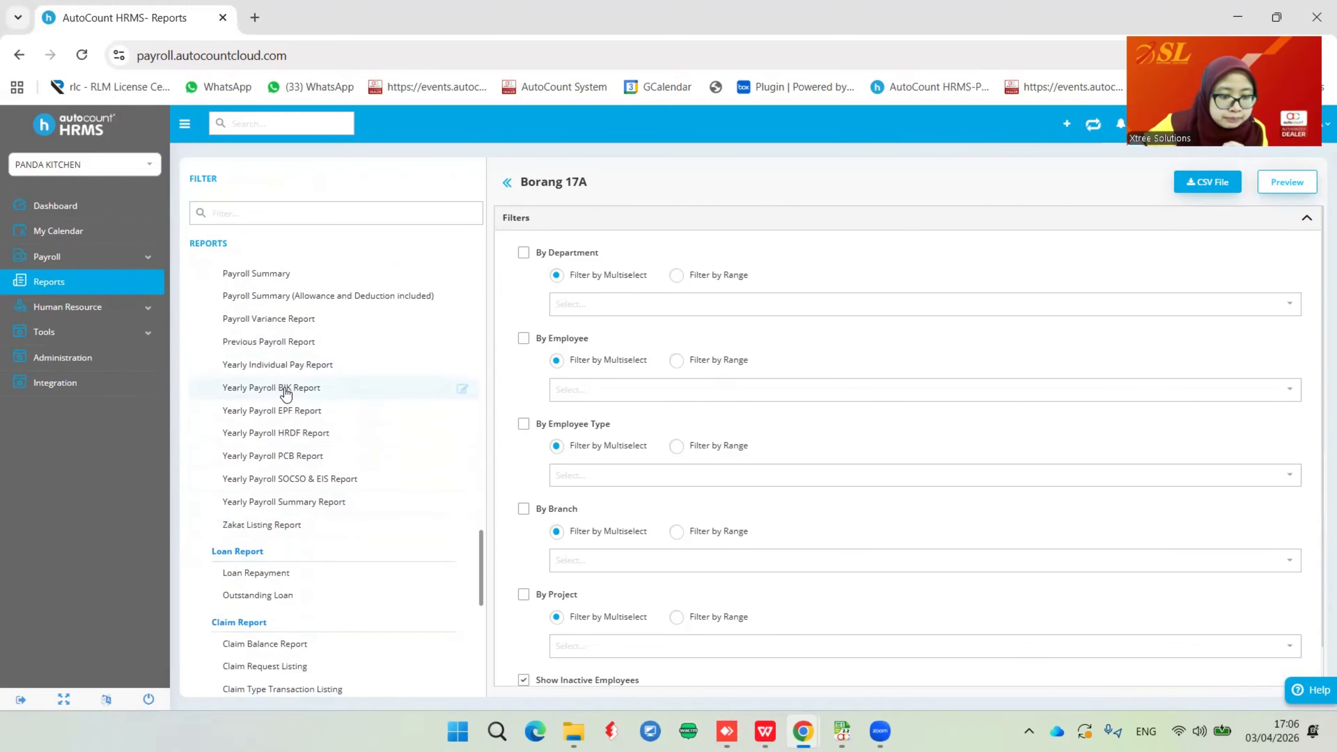
{"action": "scroll", "coordinate": [284, 392], "scroll_direction": "up", "scroll_amount": 2}
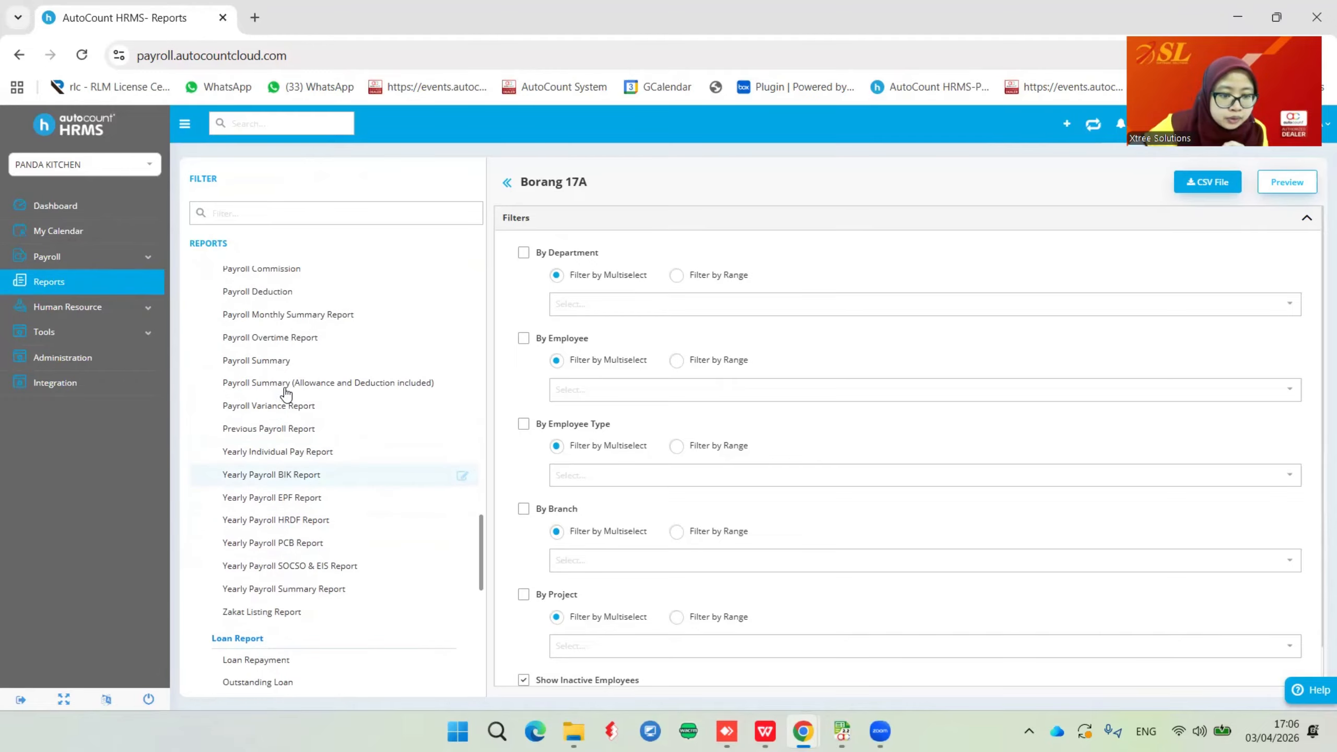
{"action": "left_click", "coordinate": [305, 592]}
{"action": "left_click", "coordinate": [1094, 284]}
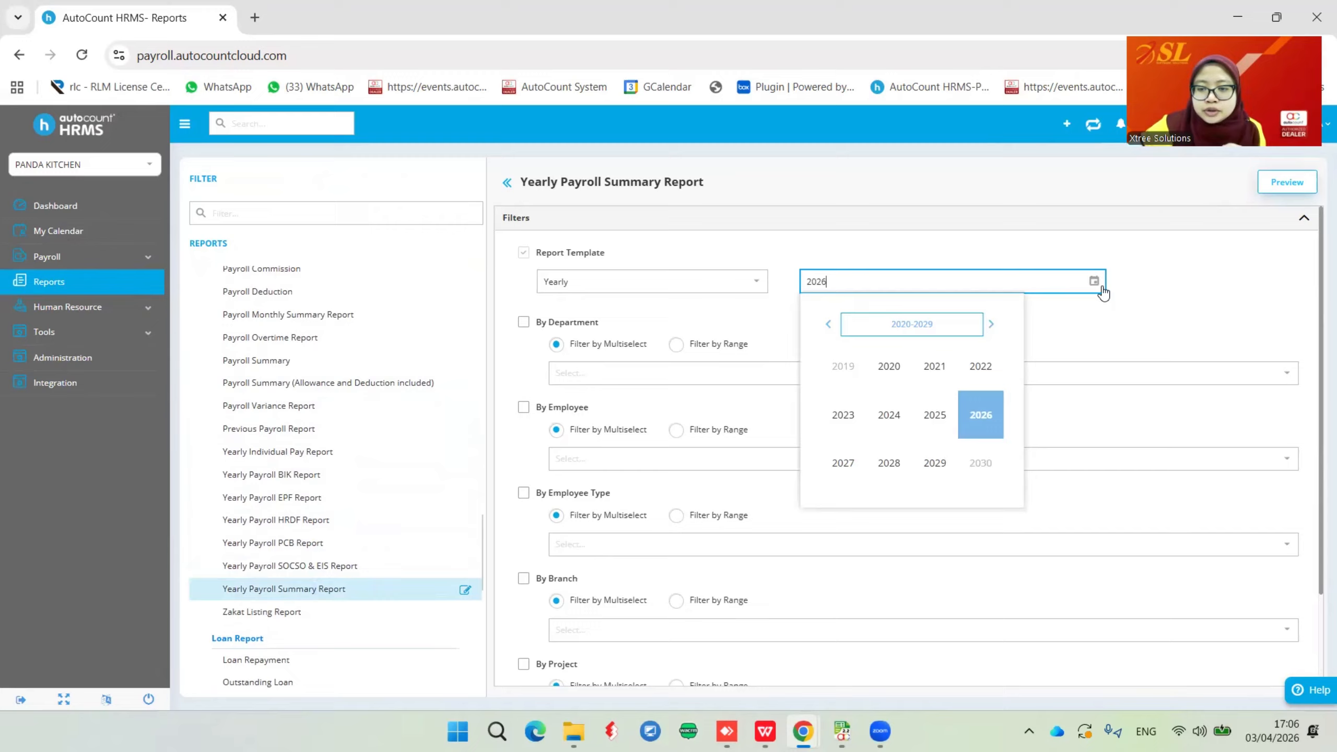
{"action": "left_click", "coordinate": [935, 415]}
{"action": "left_click", "coordinate": [1287, 184]}
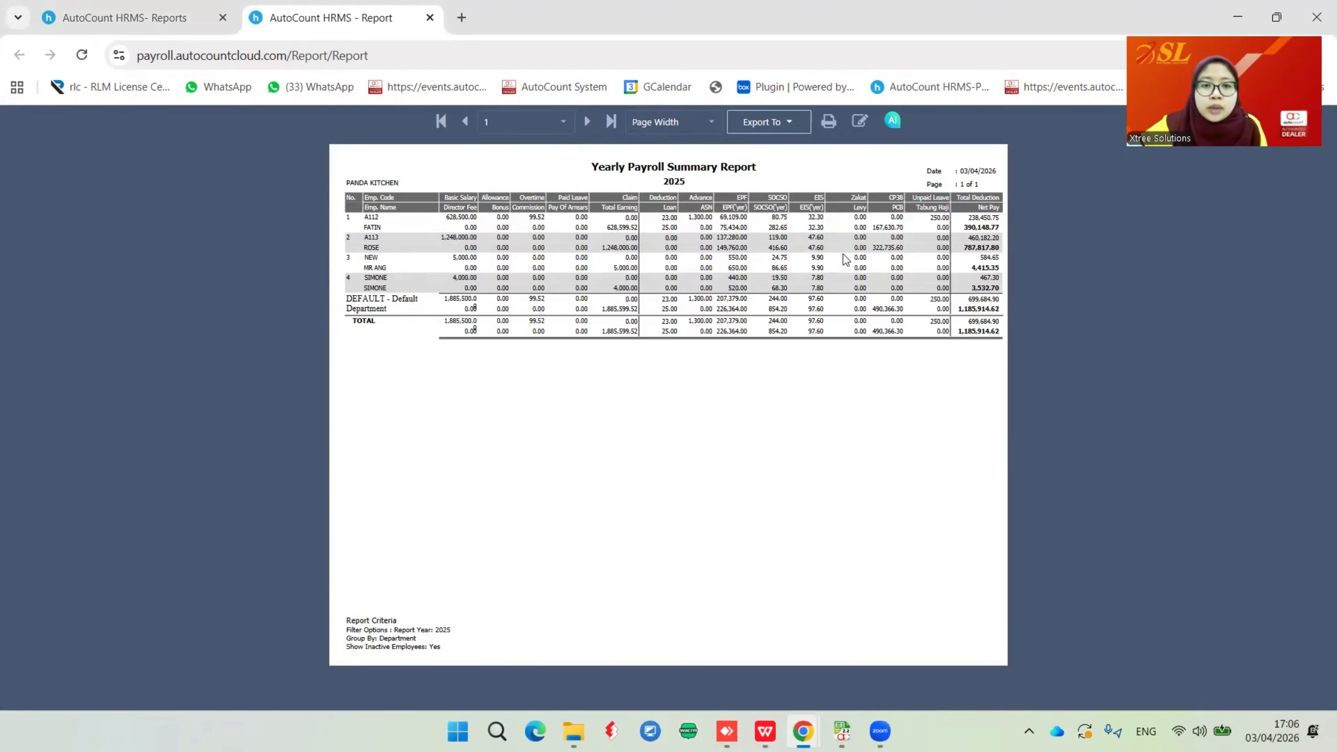
{"action": "key", "text": "ctrl+Tab"}
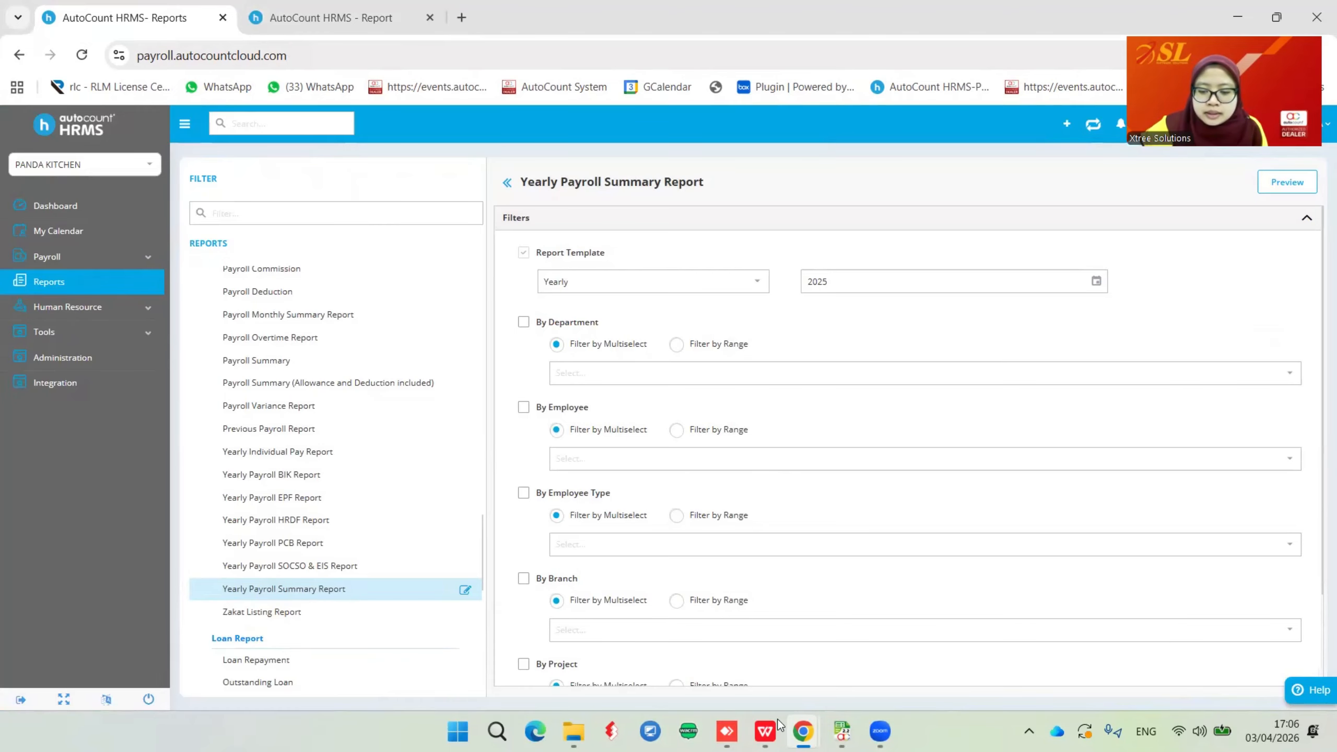
{"action": "left_click", "coordinate": [765, 731]}
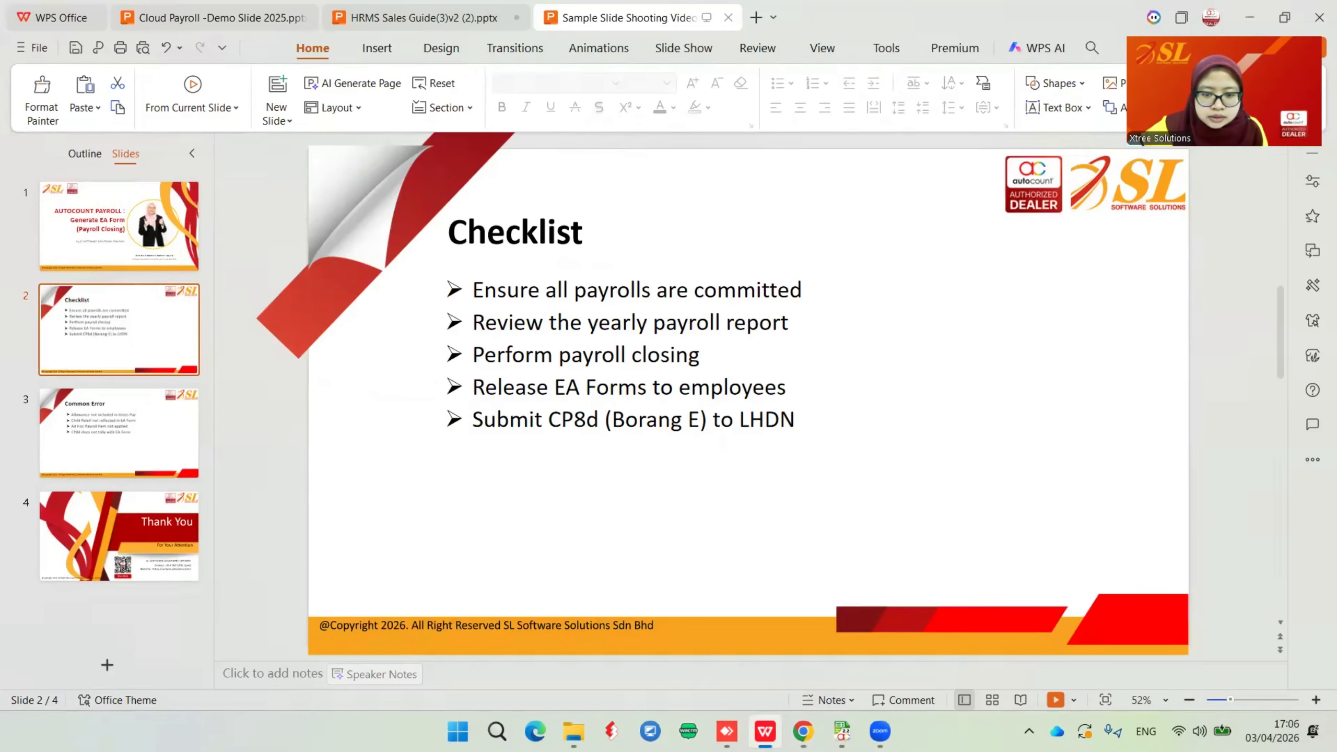
{"action": "key", "text": "alt+Tab"}
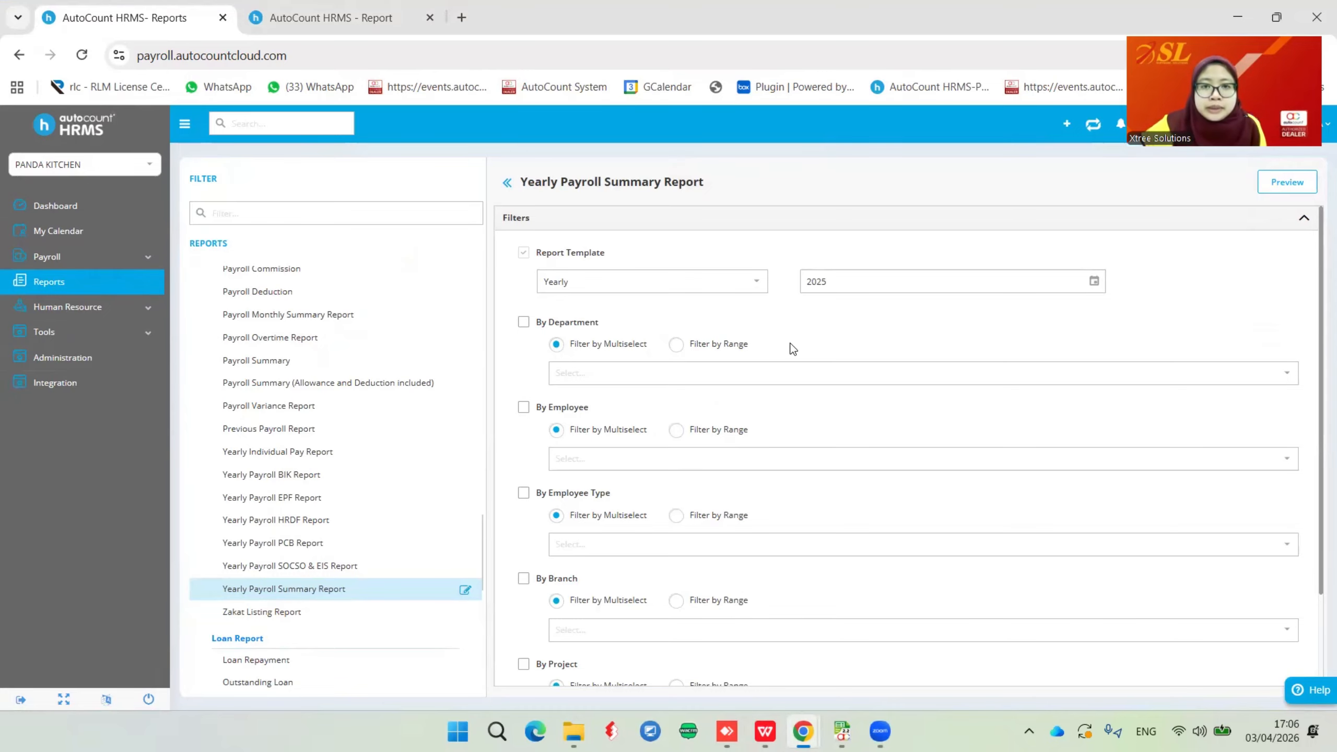
{"action": "scroll", "coordinate": [793, 349], "scroll_direction": "down", "scroll_amount": 2}
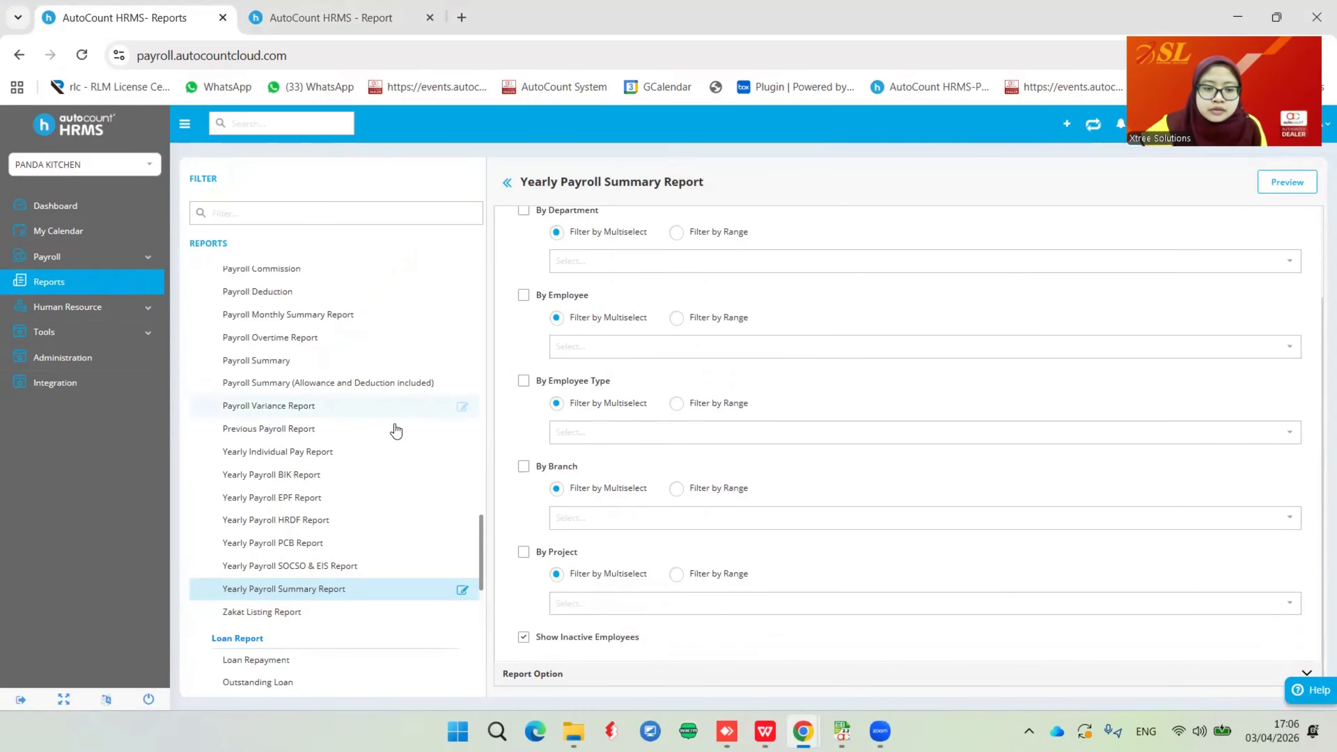
{"action": "scroll", "coordinate": [382, 432], "scroll_direction": "down", "scroll_amount": 5}
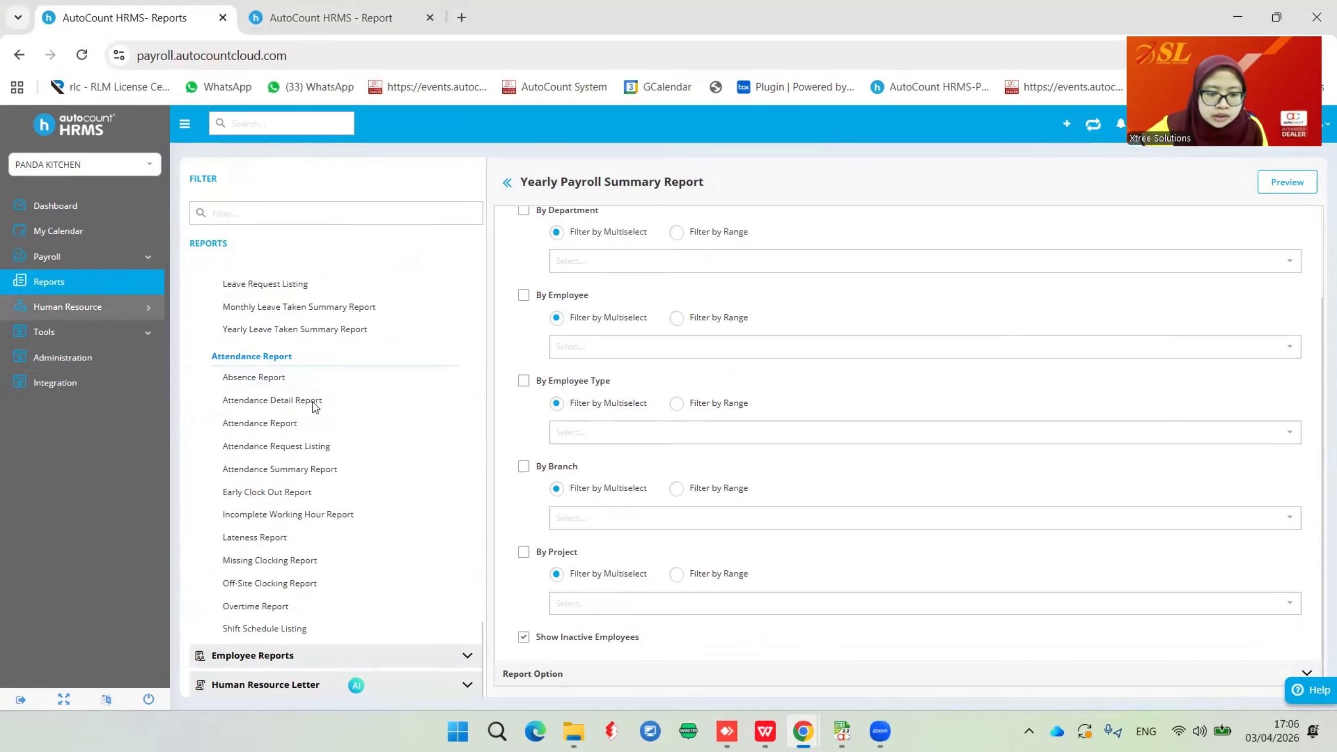
{"action": "scroll", "coordinate": [346, 465], "scroll_direction": "up", "scroll_amount": 5}
{"action": "scroll", "coordinate": [337, 461], "scroll_direction": "up", "scroll_amount": 10}
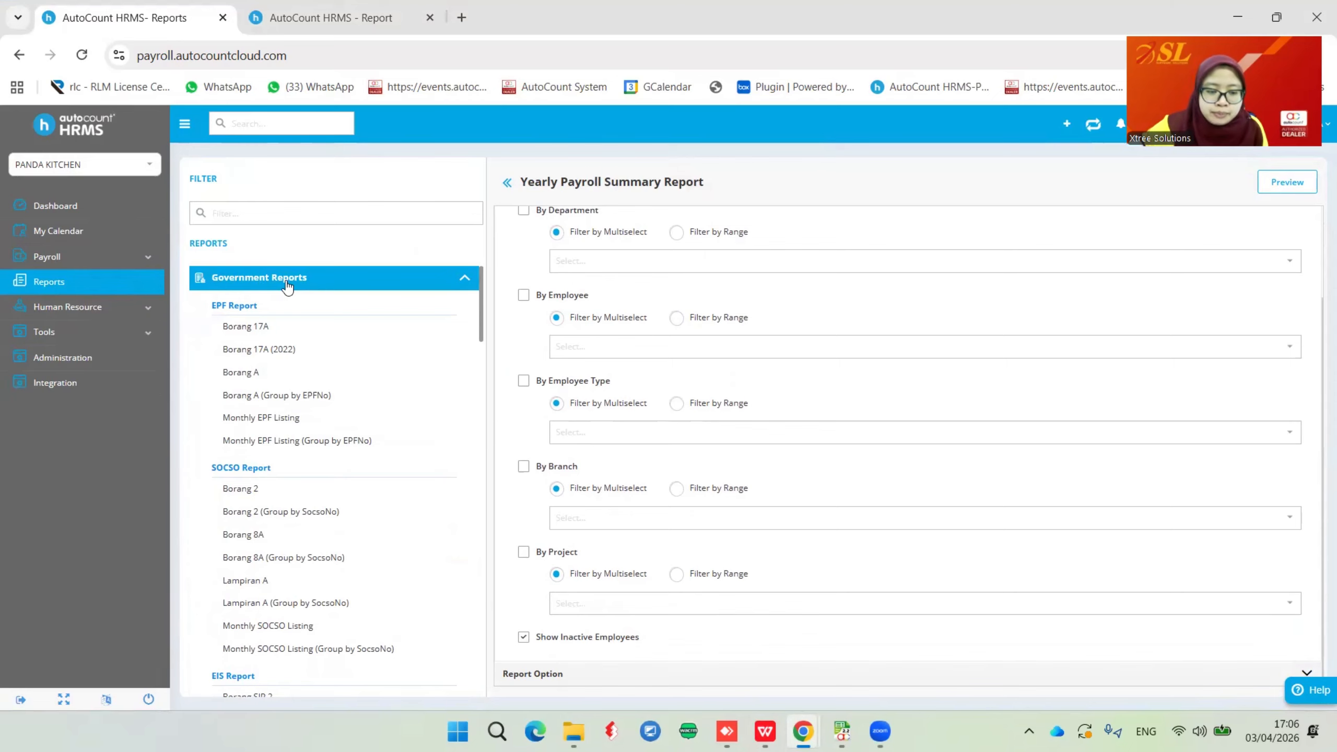
{"action": "scroll", "coordinate": [354, 472], "scroll_direction": "down", "scroll_amount": 7}
{"action": "scroll", "coordinate": [263, 412], "scroll_direction": "down", "scroll_amount": 3}
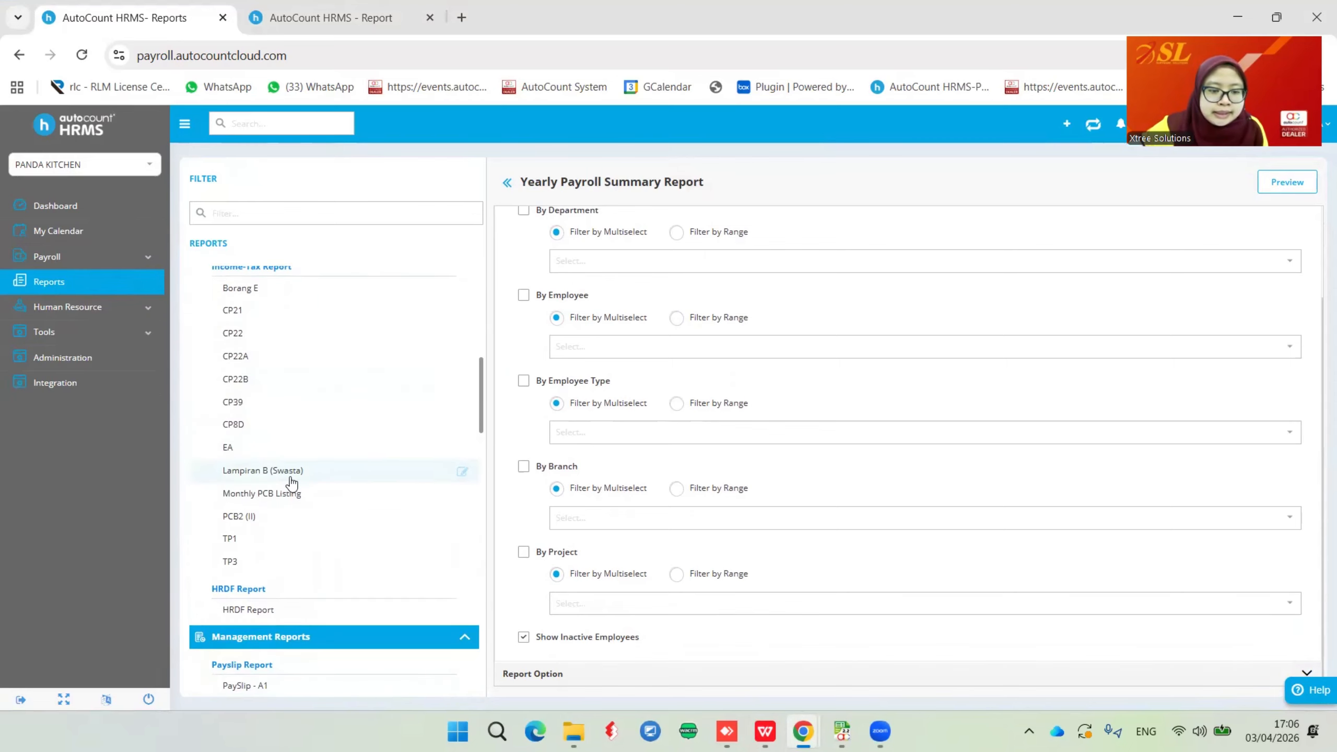
Export the 2025 CP8D as a text file and show LHDN_CP8D_2025-1_1.zip in Downloads
{"action": "left_click", "coordinate": [232, 424]}
{"action": "left_click", "coordinate": [756, 280]}
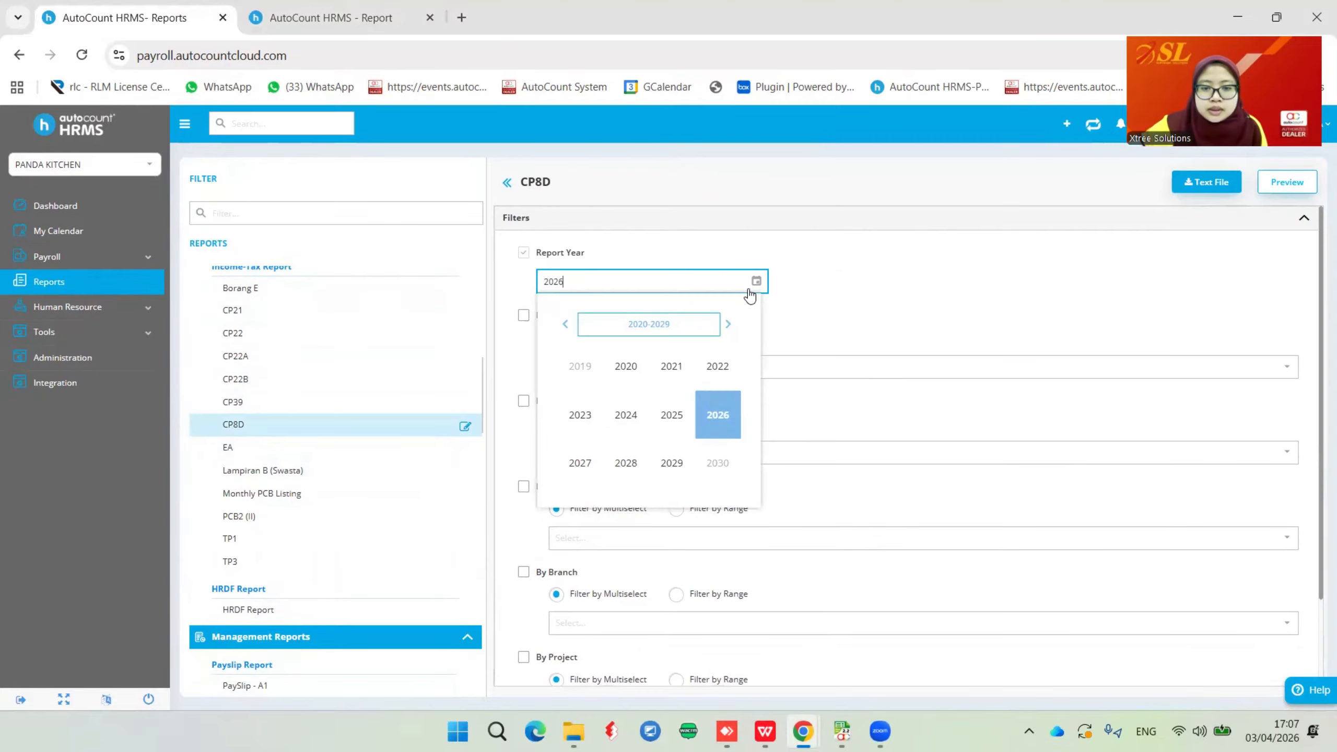
{"action": "left_click", "coordinate": [670, 416]}
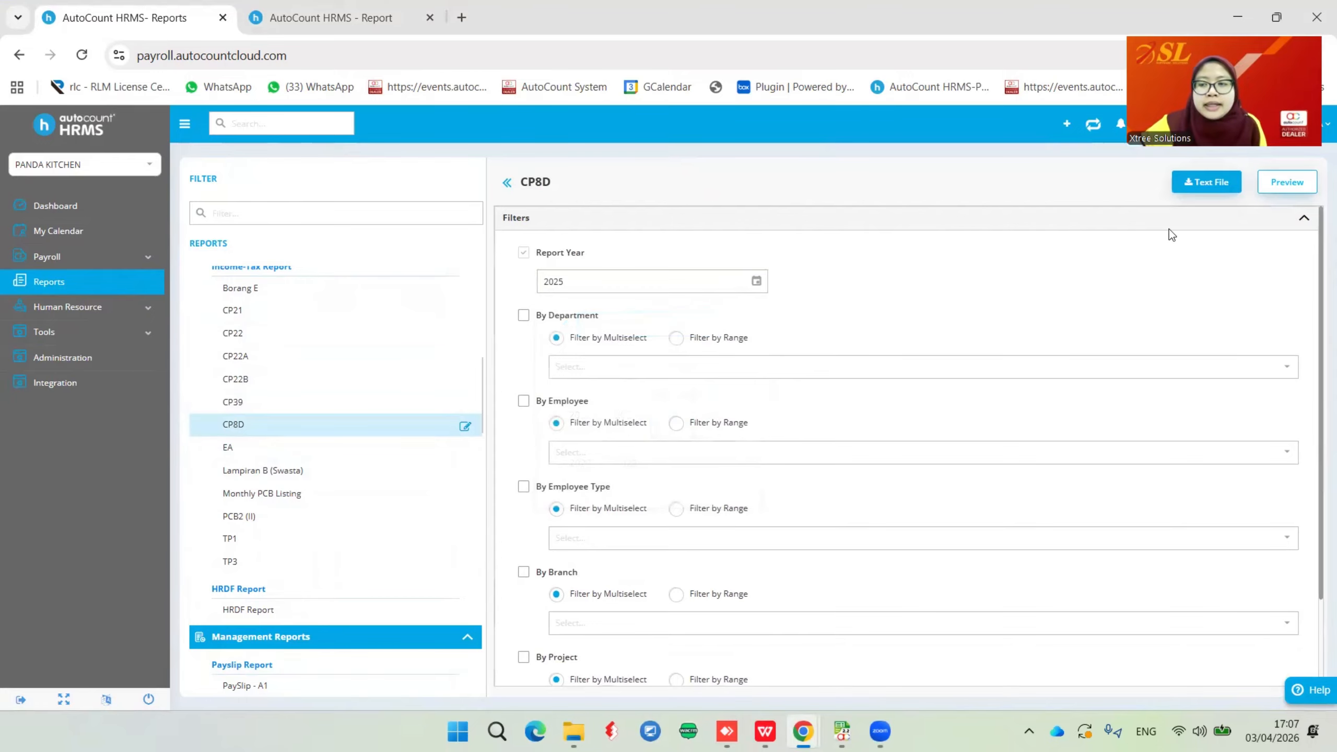
{"action": "left_click", "coordinate": [1210, 184]}
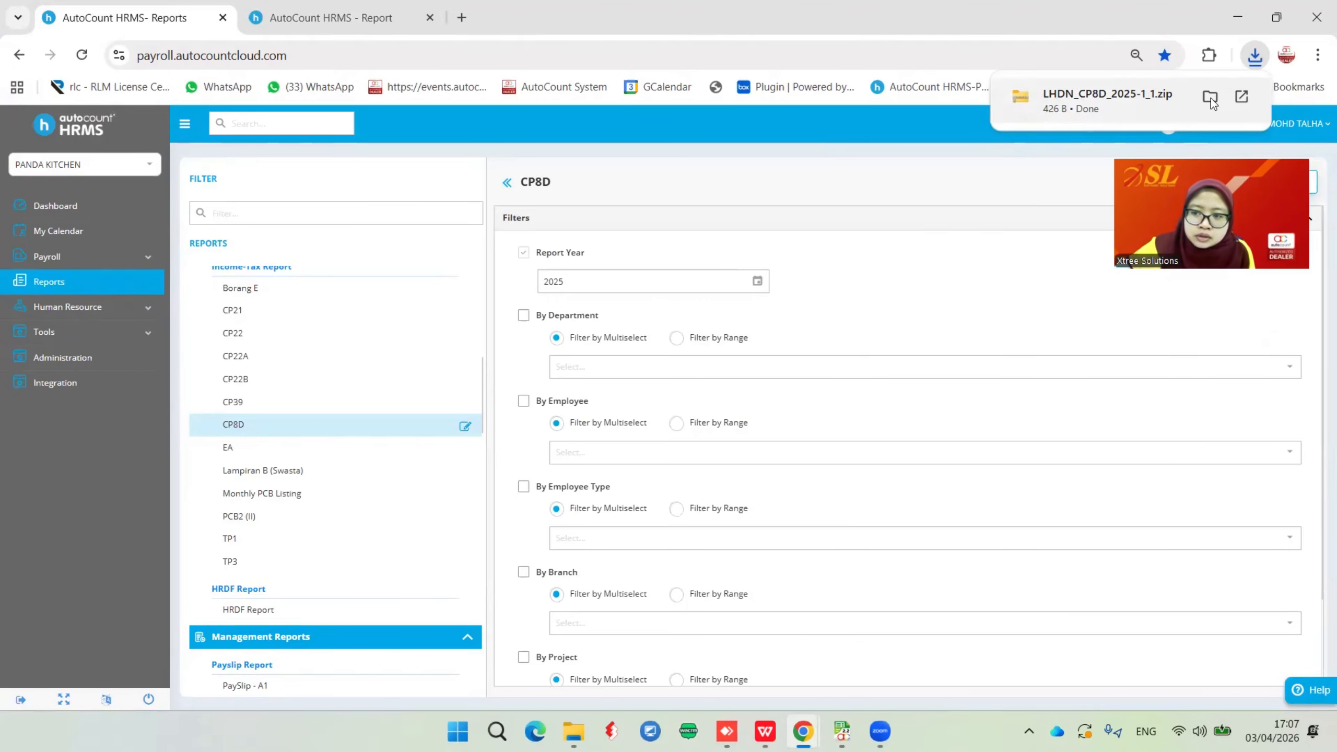
{"action": "left_click", "coordinate": [1205, 99]}
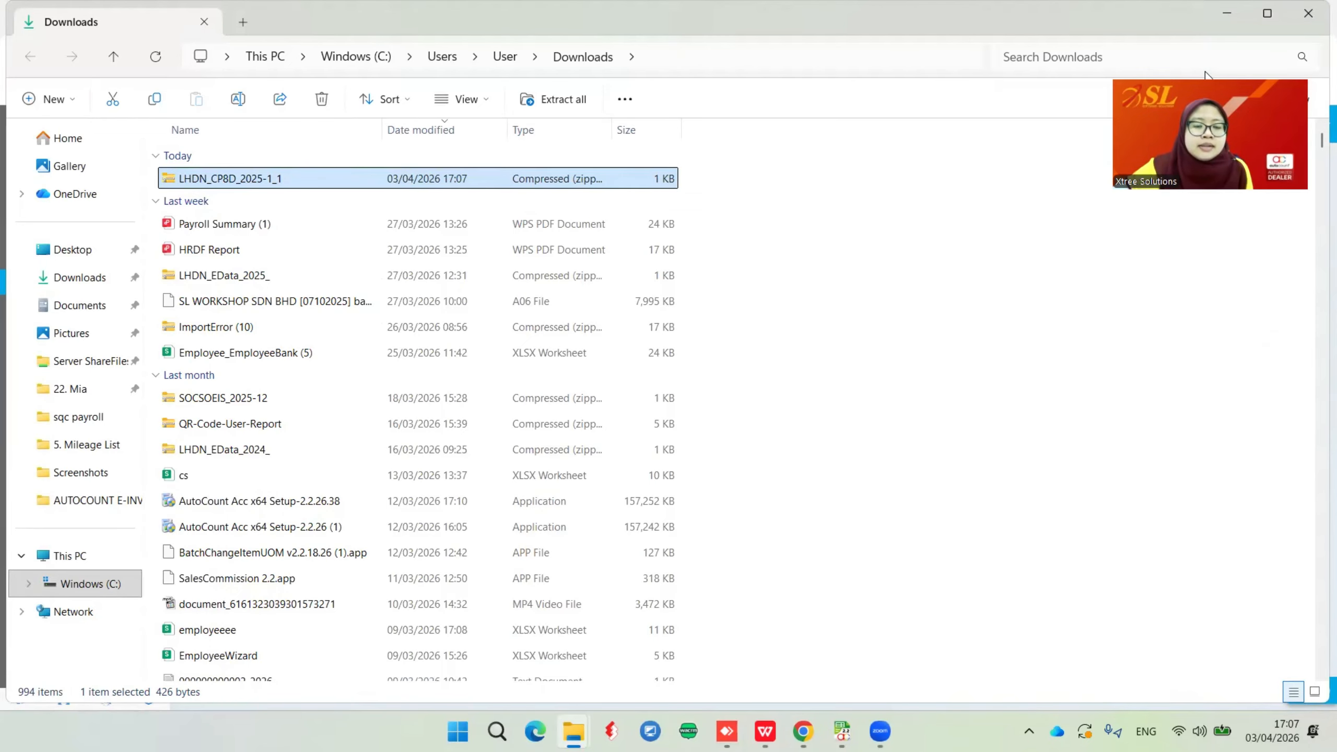
Open LHDN_CP8D_2025-1_1.zip to see its M1_2025 and P1_2025 text files
{"action": "double_click", "coordinate": [315, 179]}
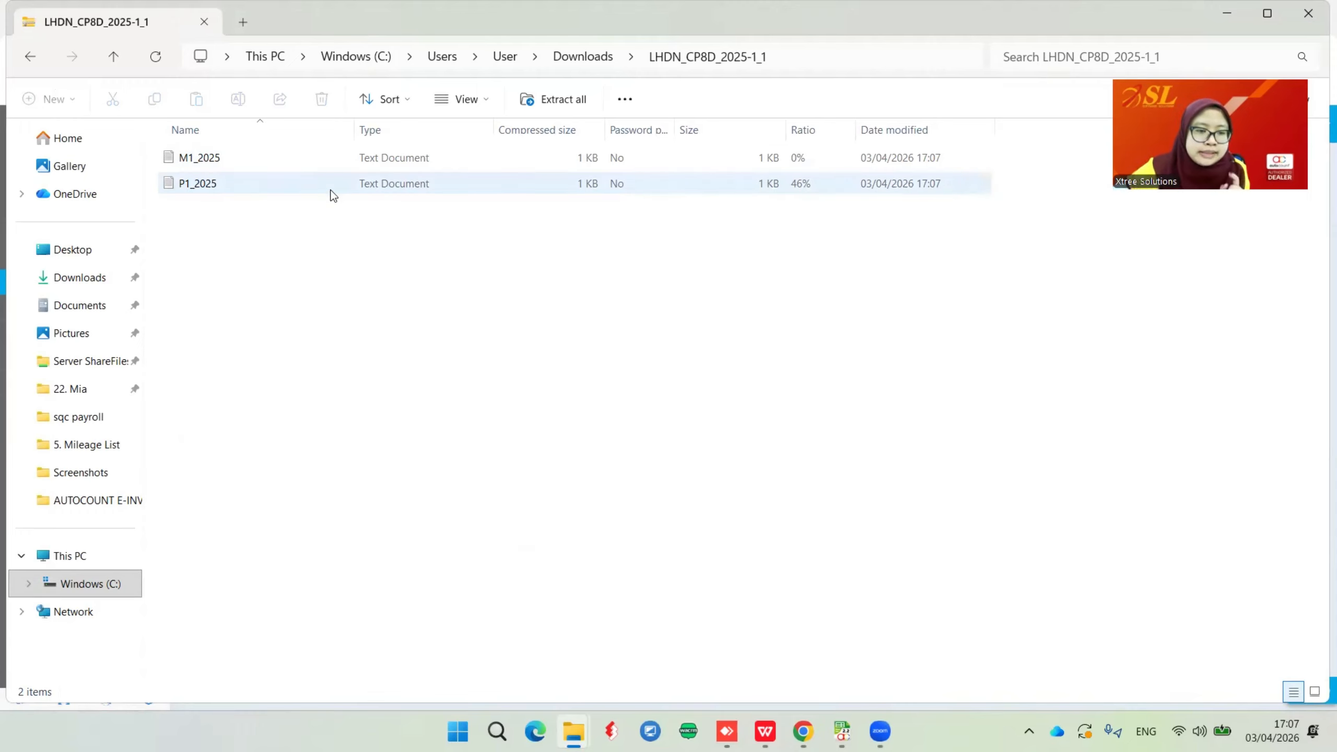
{"action": "double_click", "coordinate": [225, 182]}
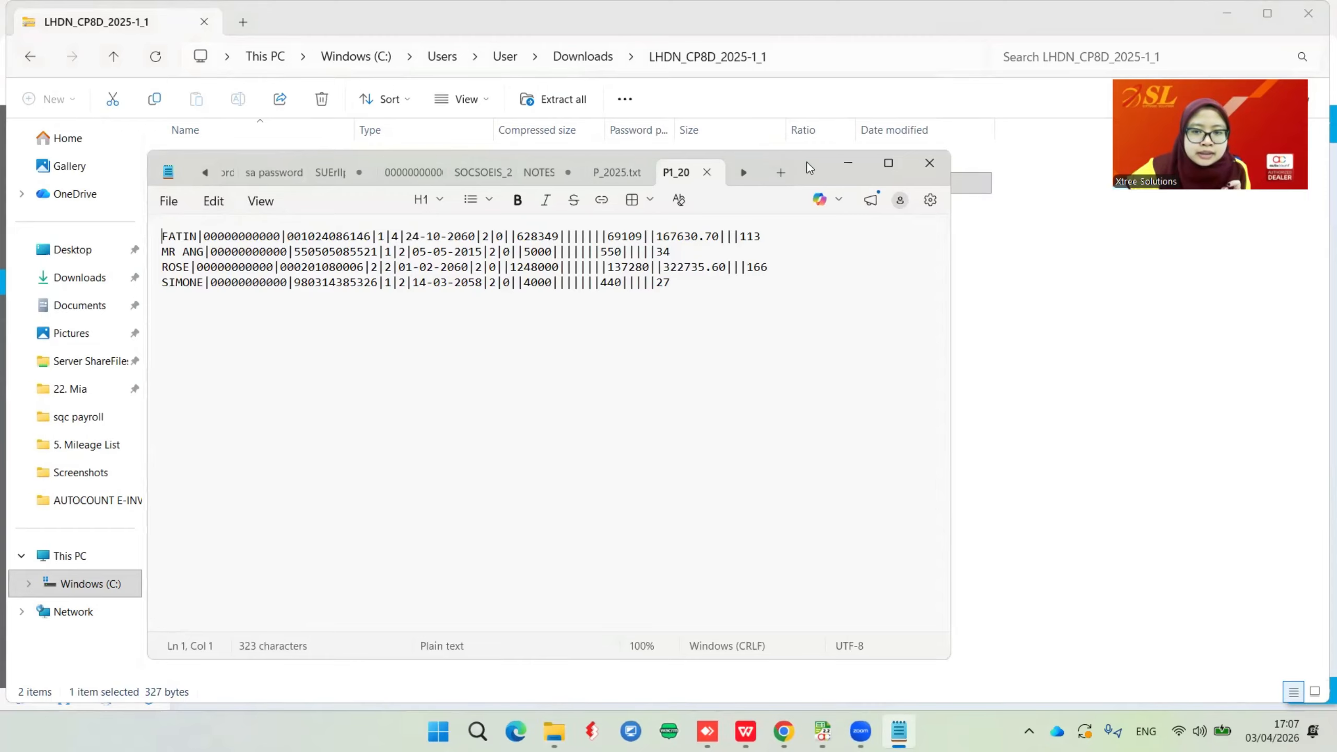
{"action": "left_click_drag", "start_coordinate": [809, 167], "coordinate": [950, 163]}
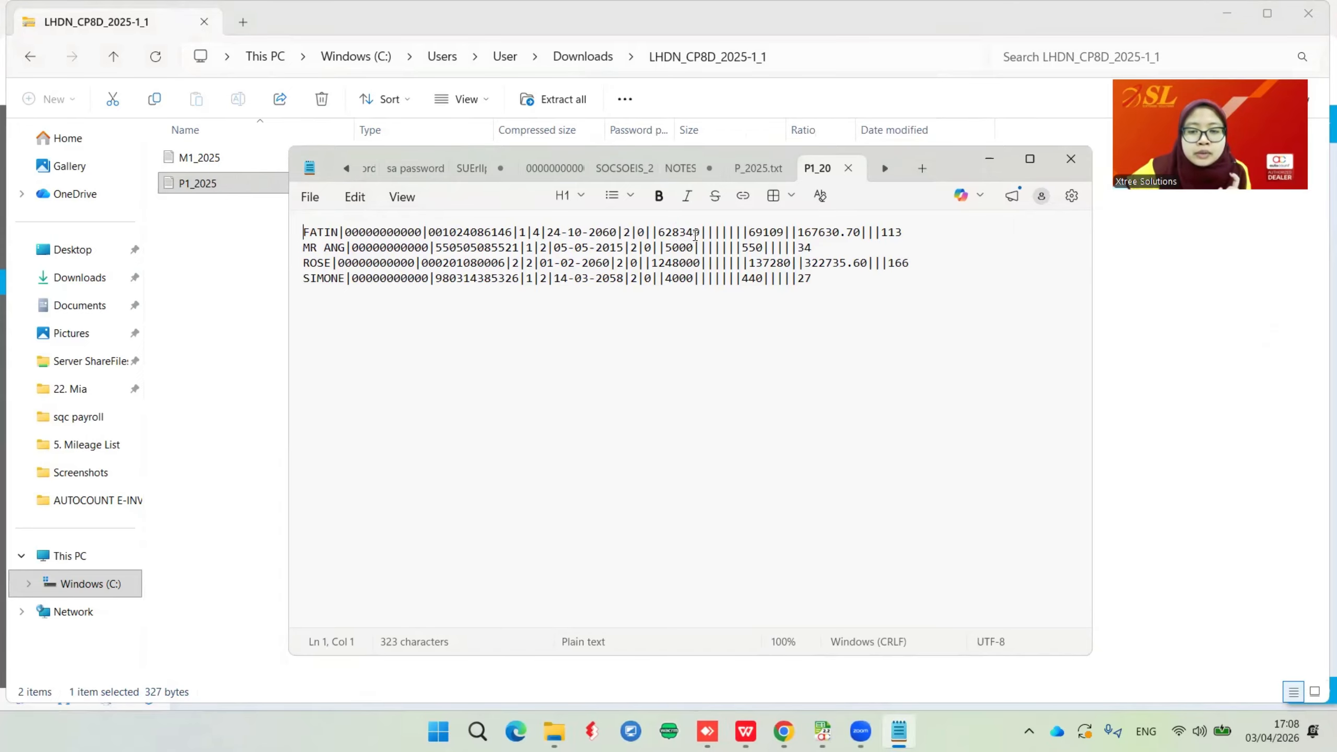
{"action": "left_click", "coordinate": [701, 234]}
{"action": "left_click", "coordinate": [768, 233]}
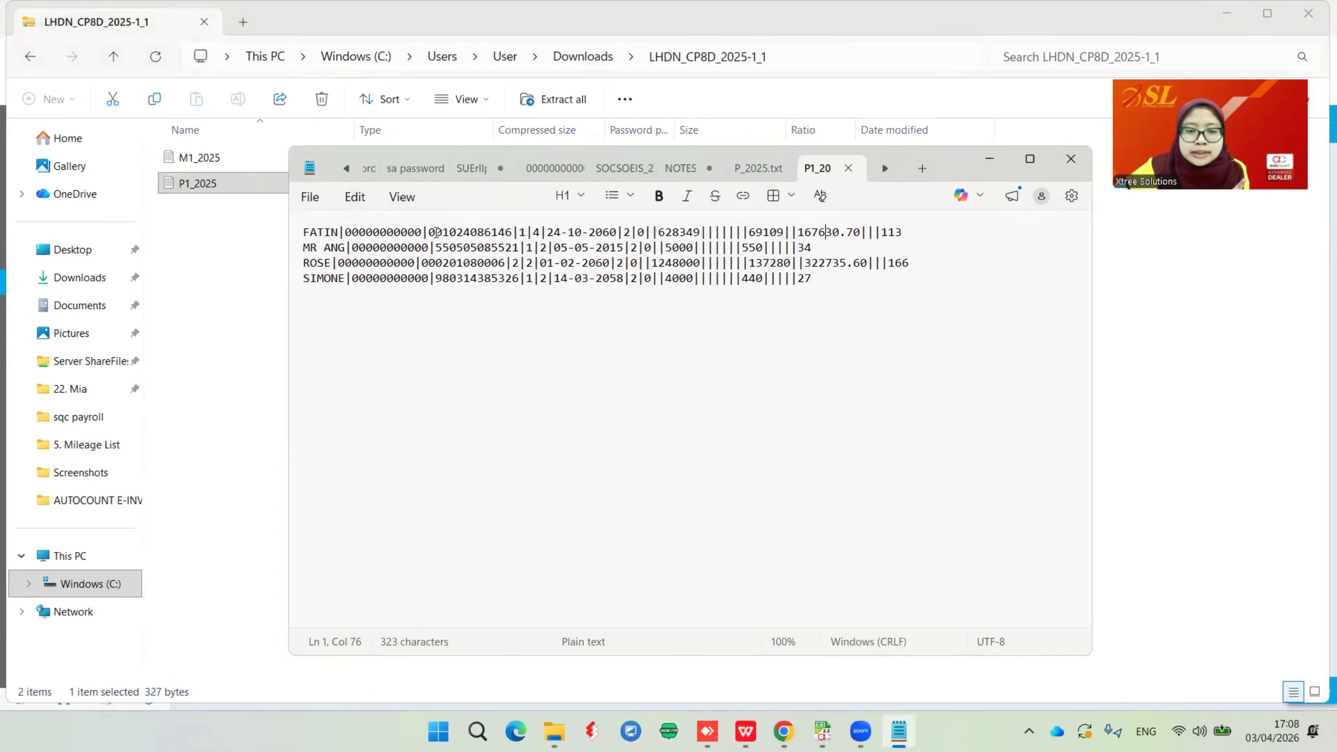
{"action": "left_click_drag", "start_coordinate": [892, 233], "coordinate": [636, 233]}
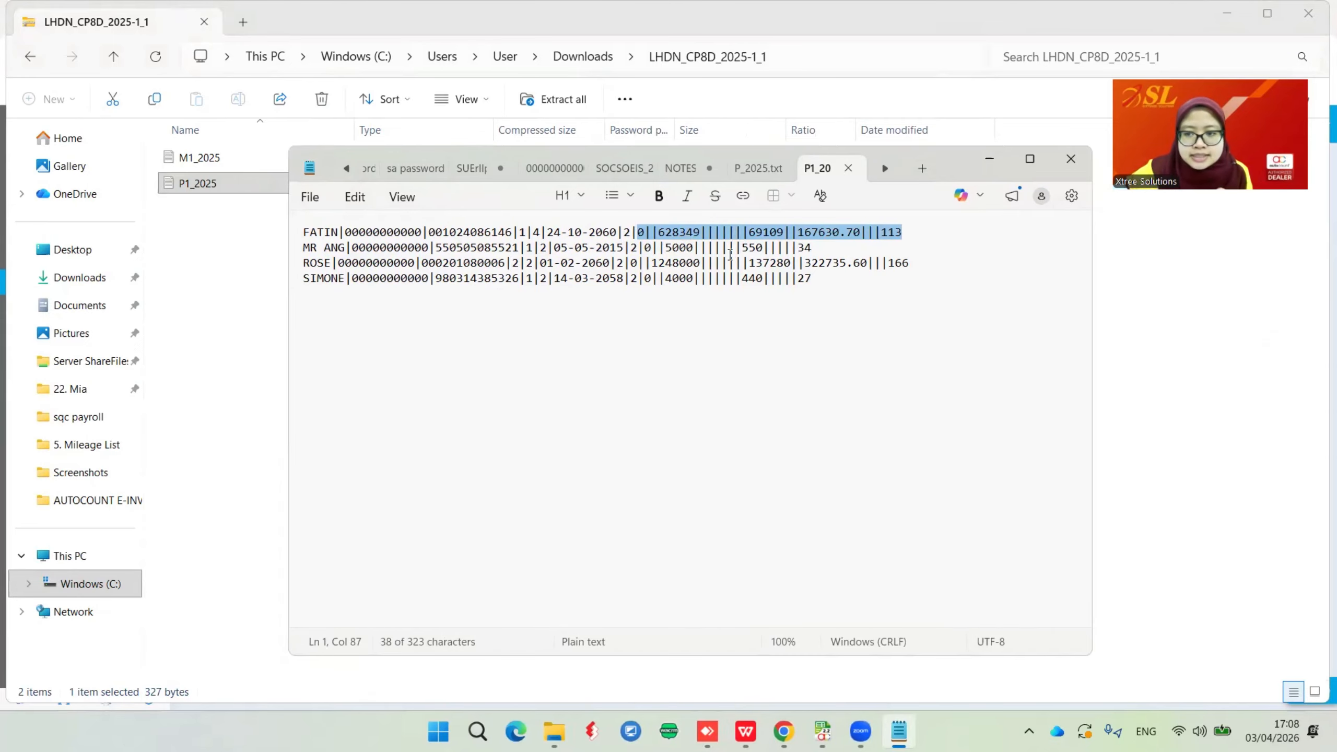
Return to the Sample Slide Shooting Video presentation and present the Common Error slide full screen
{"action": "left_click", "coordinate": [762, 666]}
{"action": "left_click", "coordinate": [783, 731]}
{"action": "left_click", "coordinate": [745, 731]}
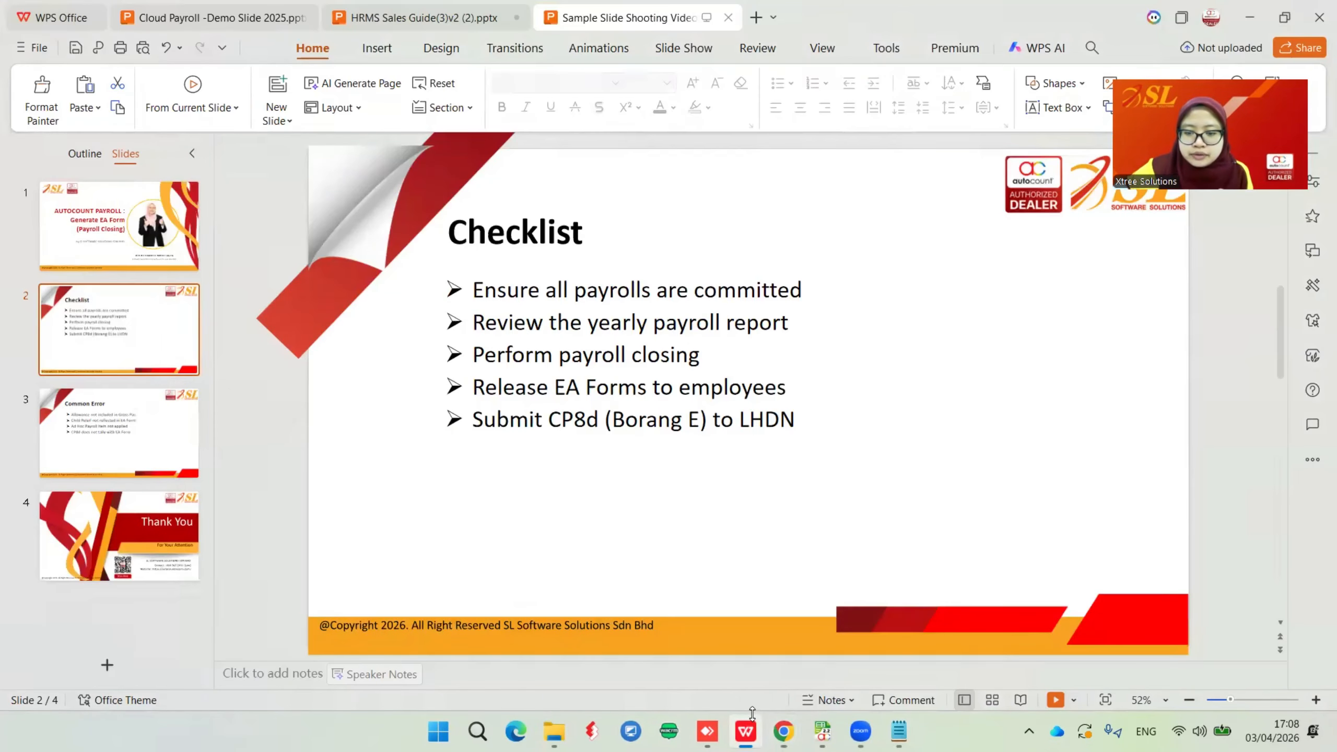
{"action": "left_click", "coordinate": [138, 434]}
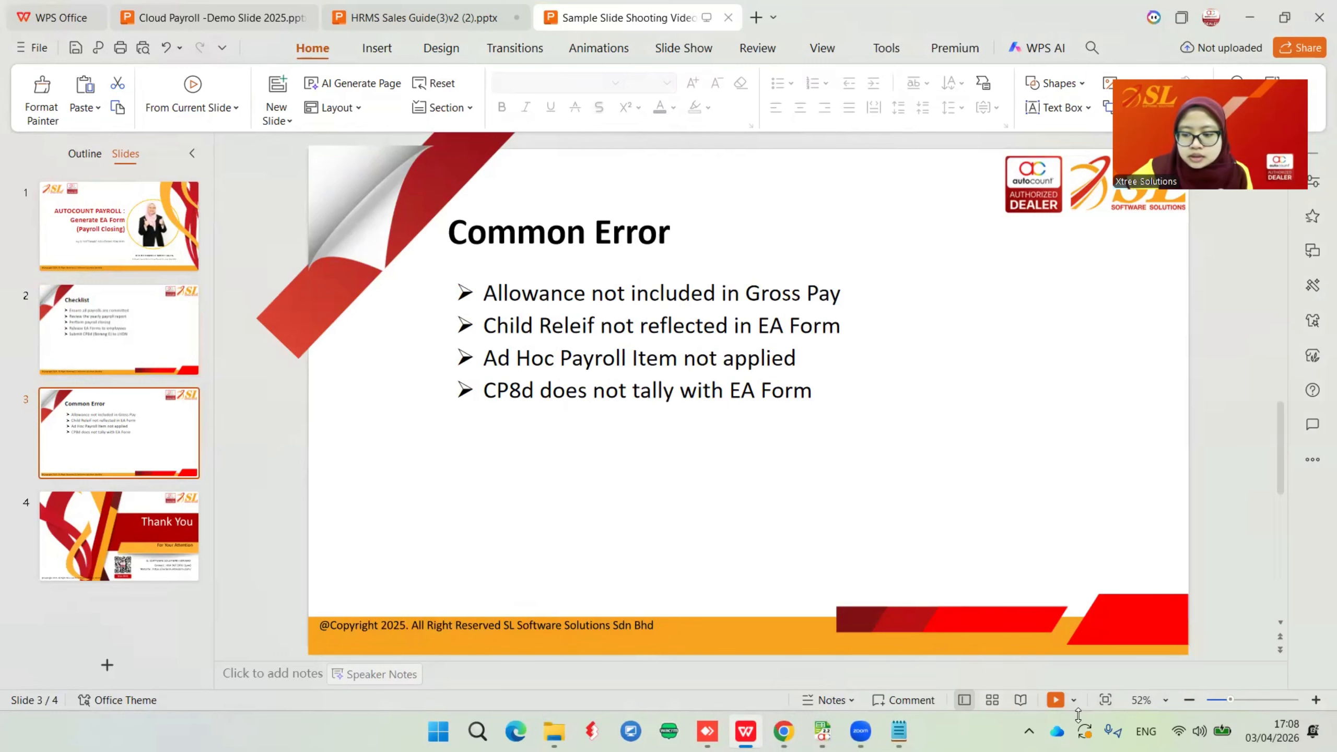
{"action": "left_click", "coordinate": [1055, 700]}
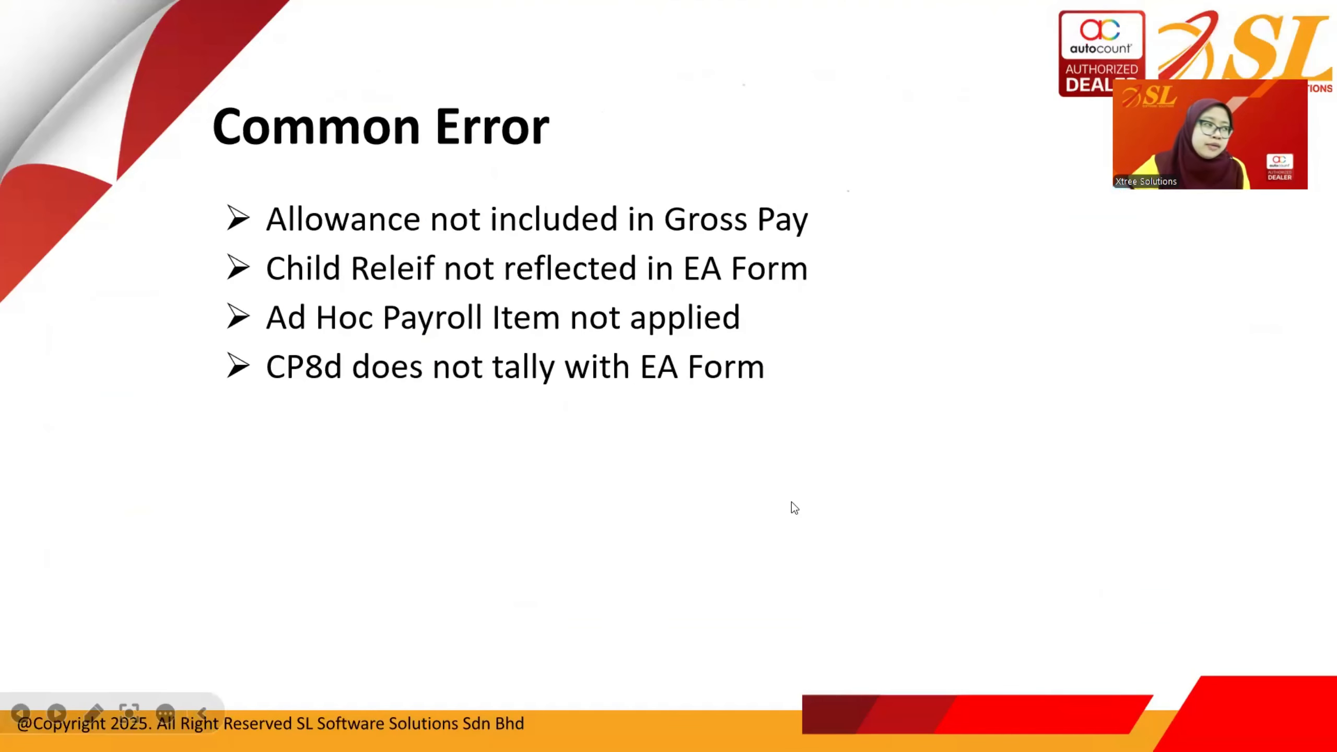